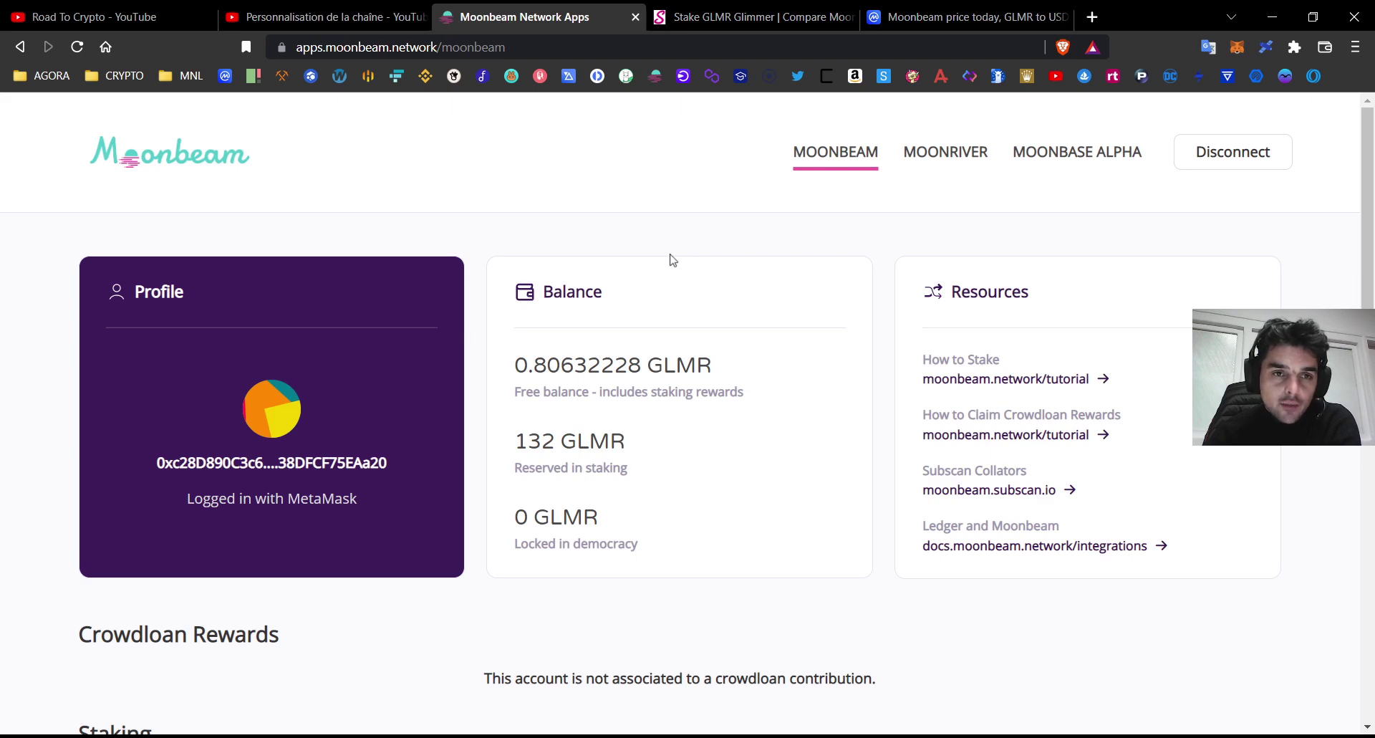
- Go to google.com and search for "moonbeam network"
click(371, 54)
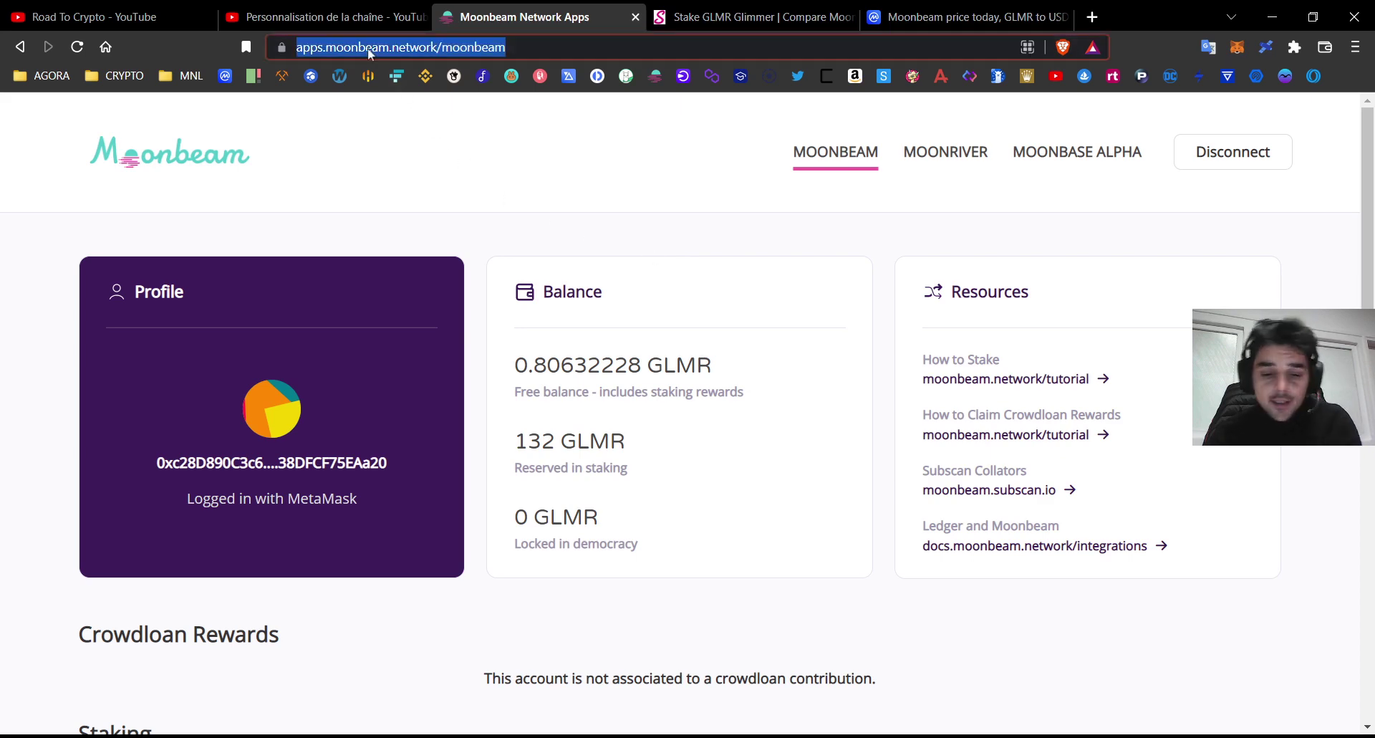
text(go)
key(Return)
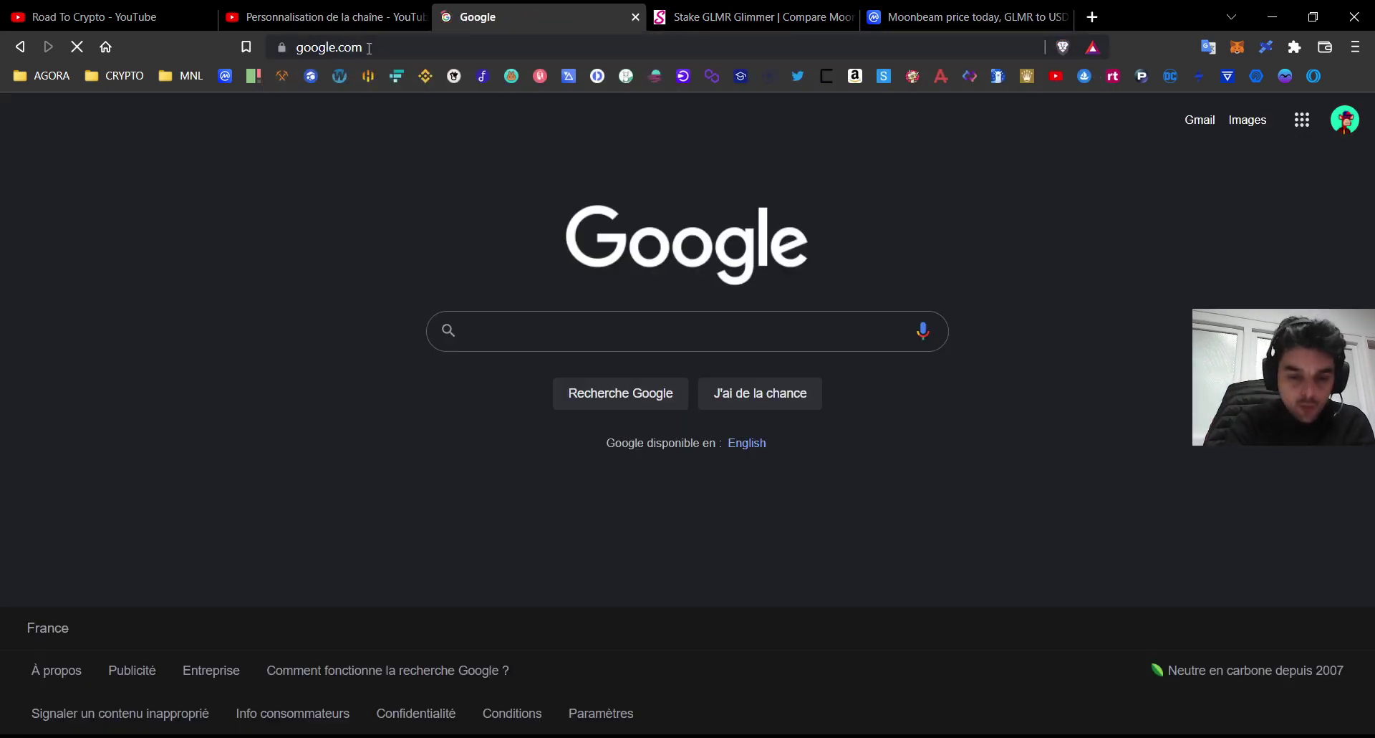
text(moonbeam)
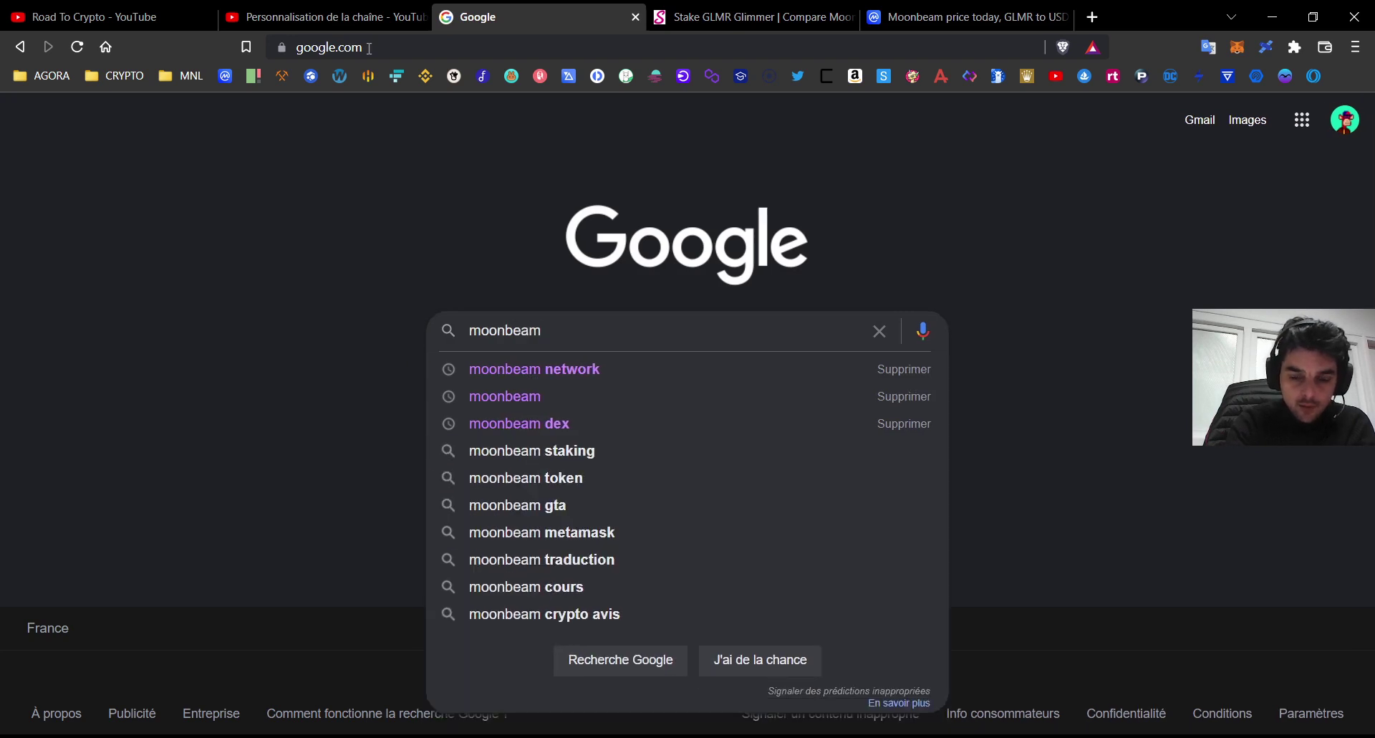
key(Down)
key(Return)
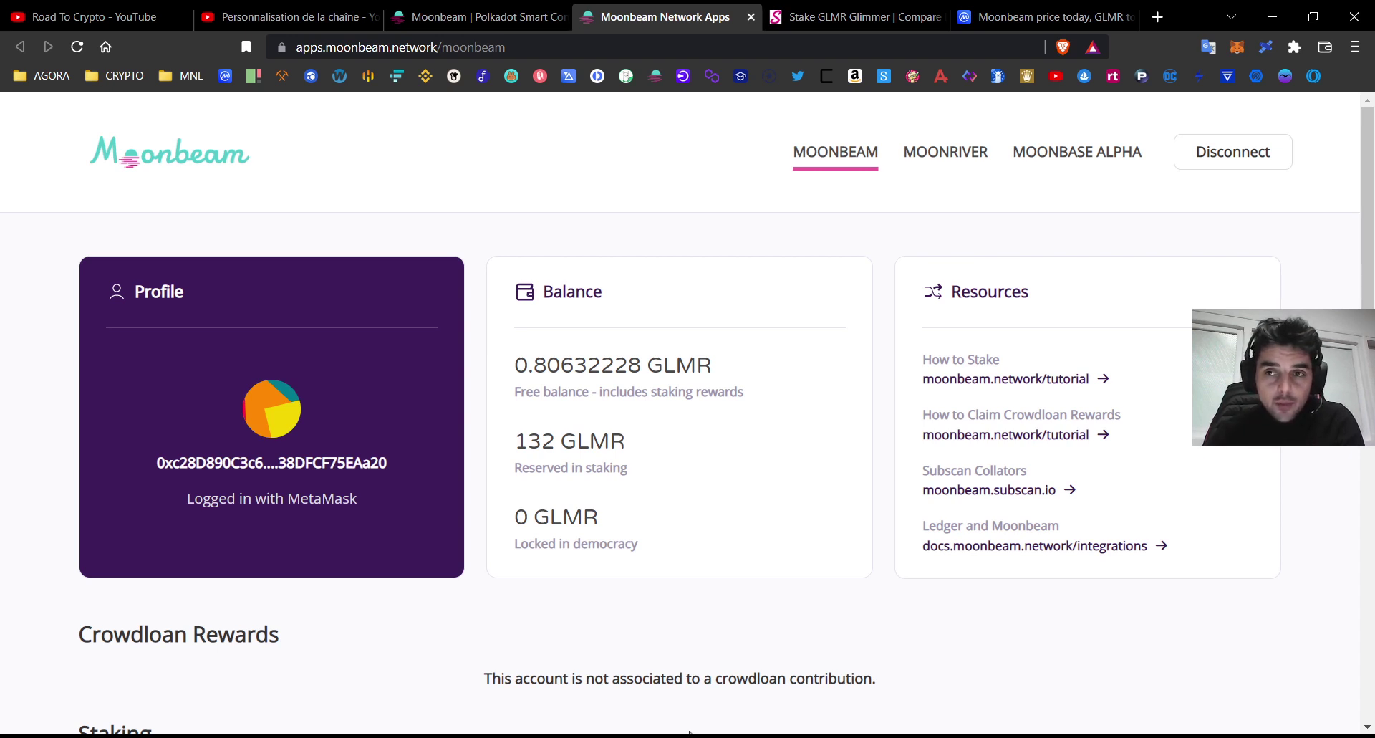
- Open chainlist.org in a new browser tab
click(1161, 17)
text(c)
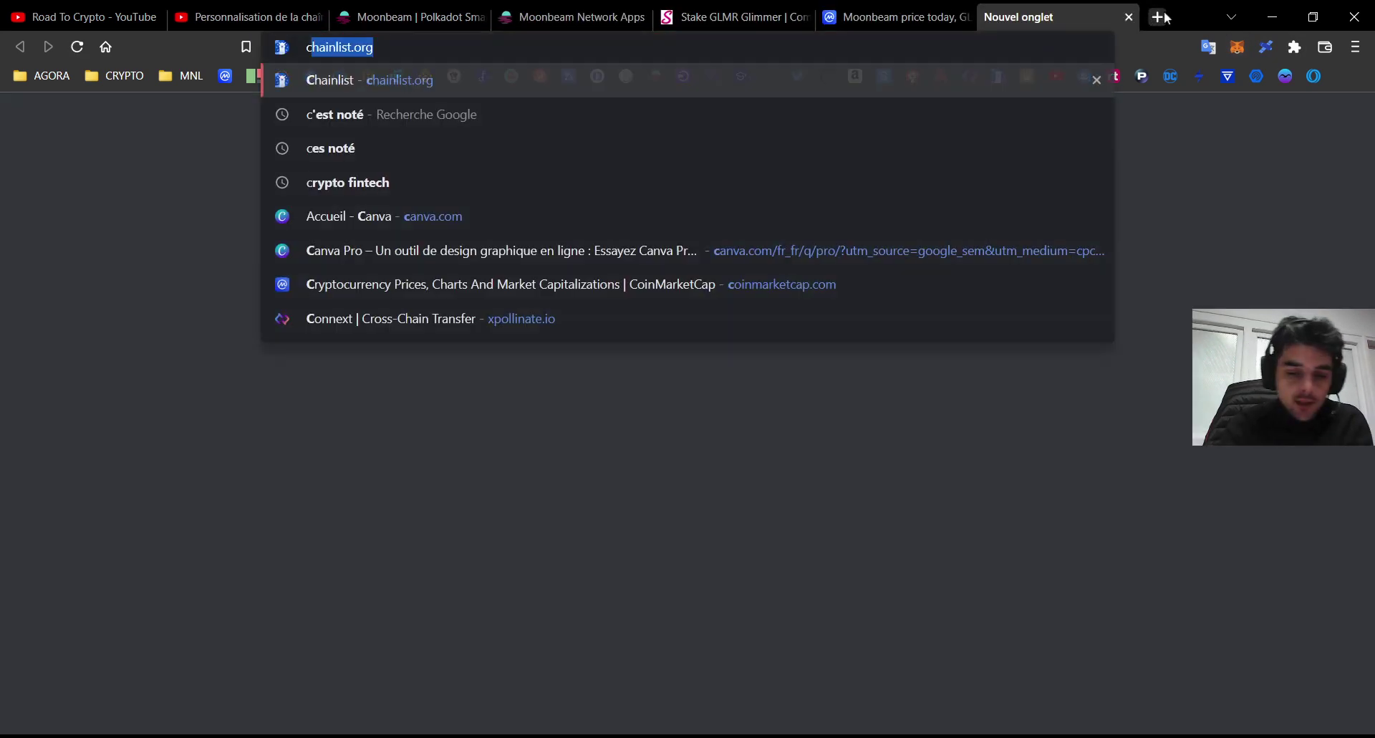
text(ha)
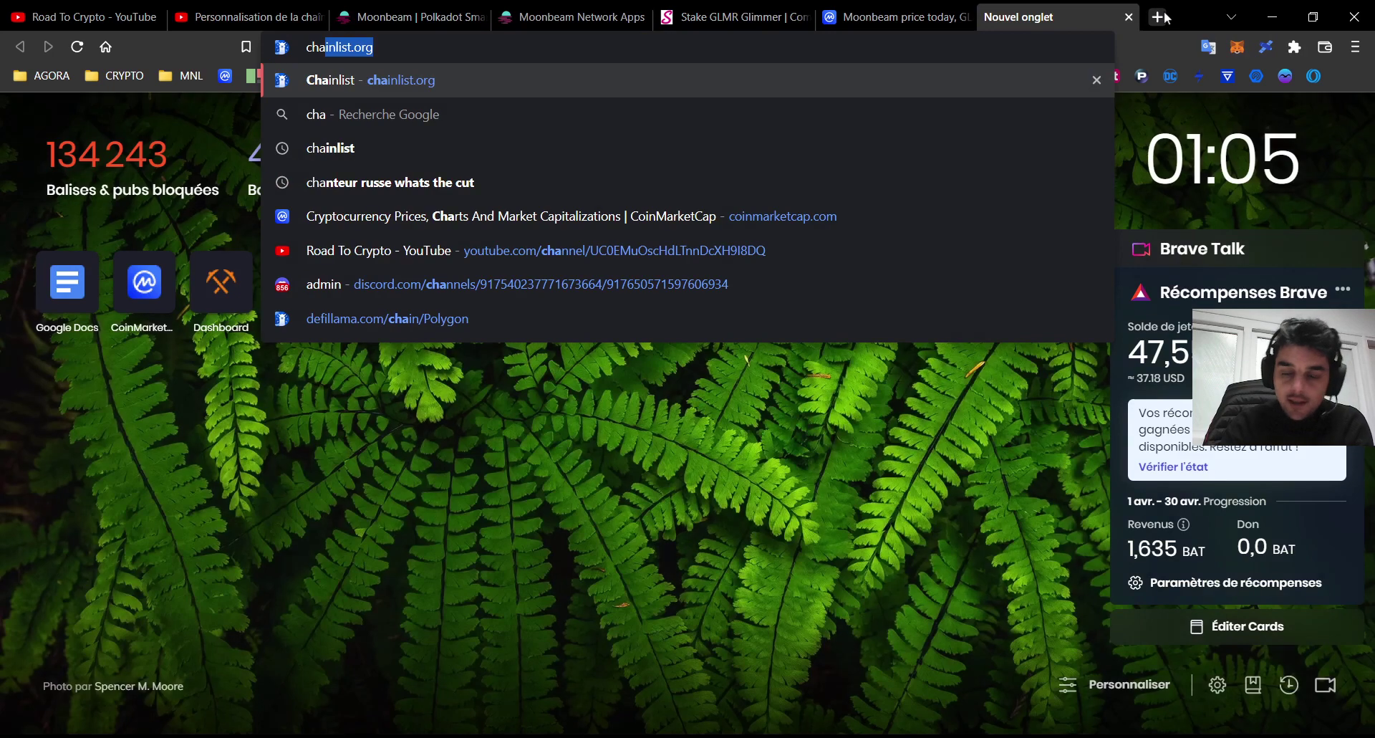
key(Return)
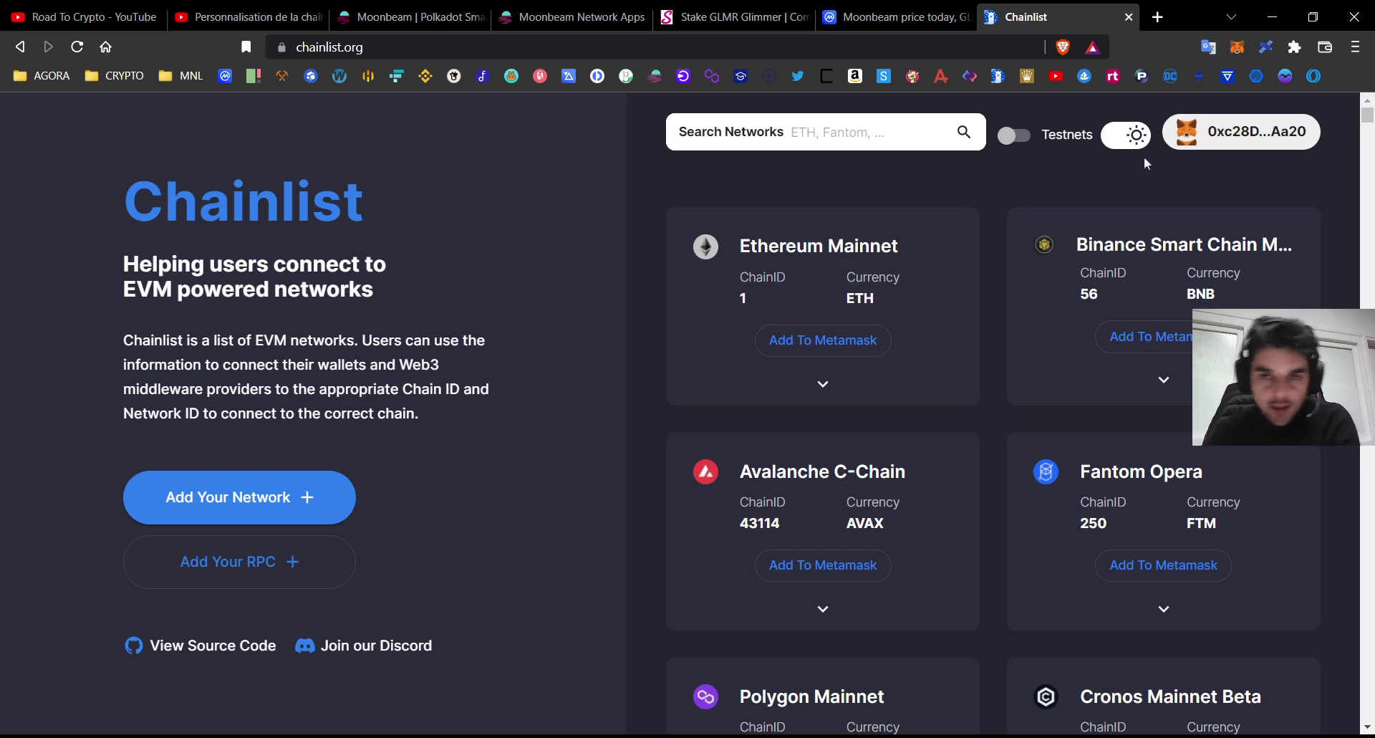
- Search the networks for "moonbea", request adding Moonbeam to MetaMask, and return to the Moonbeam dashboard
click(851, 133)
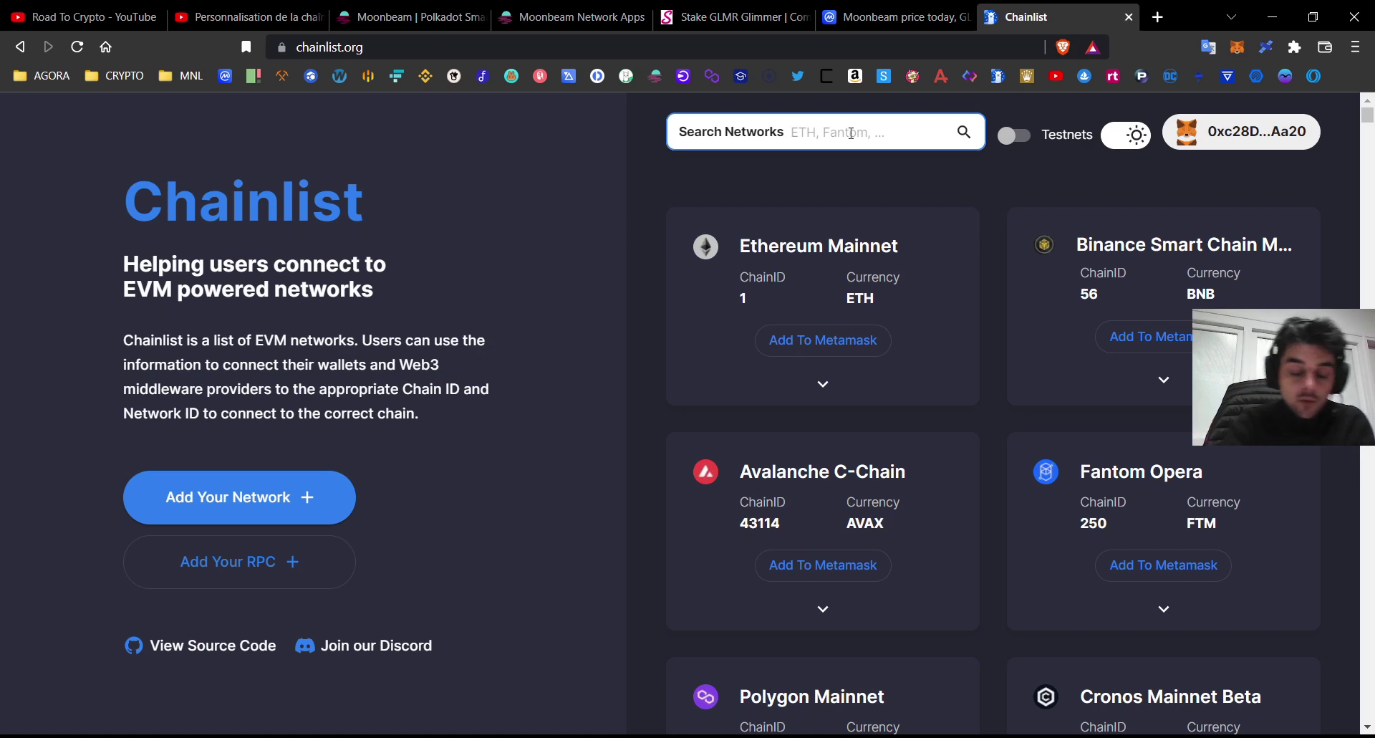
text(moonbea)
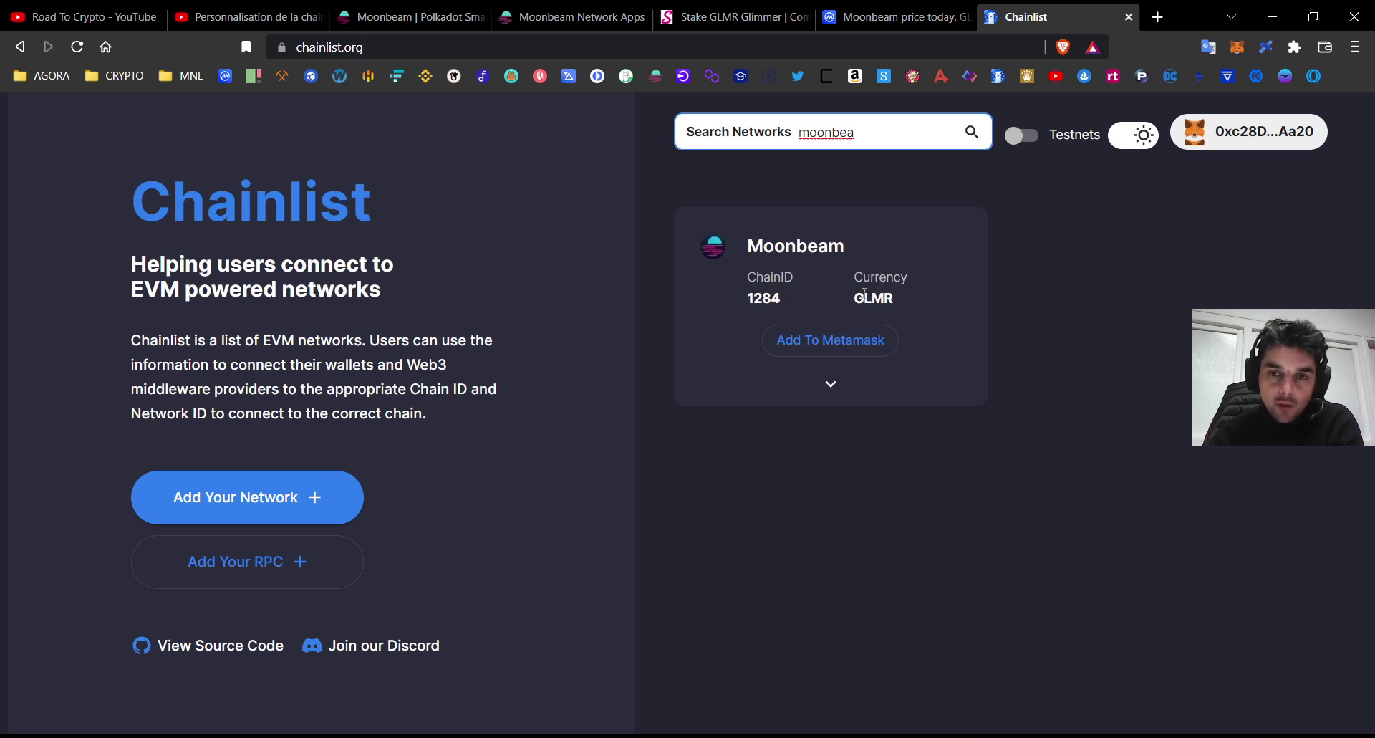
mouse_move(855, 296)
mouse_down()
mouse_move(900, 295)
mouse_move(861, 298)
mouse_up()
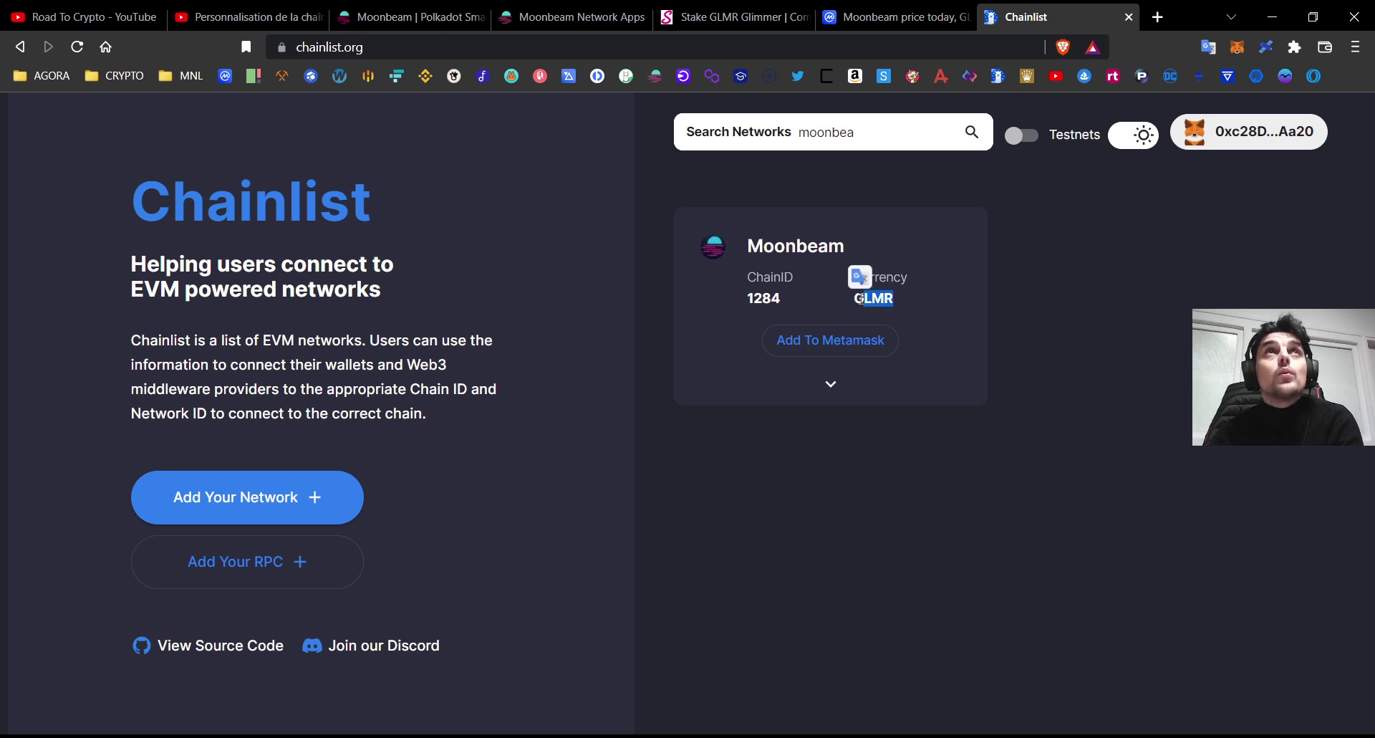
click(896, 300)
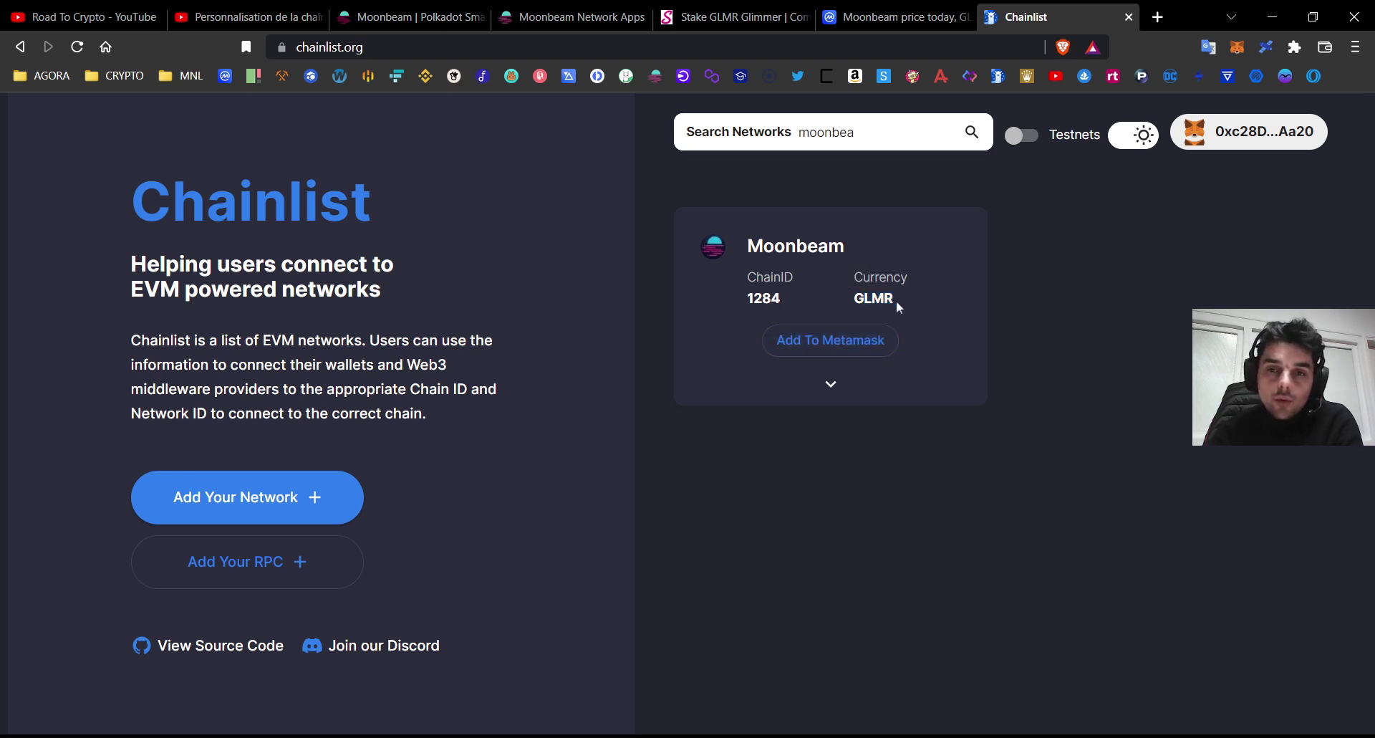
click(834, 351)
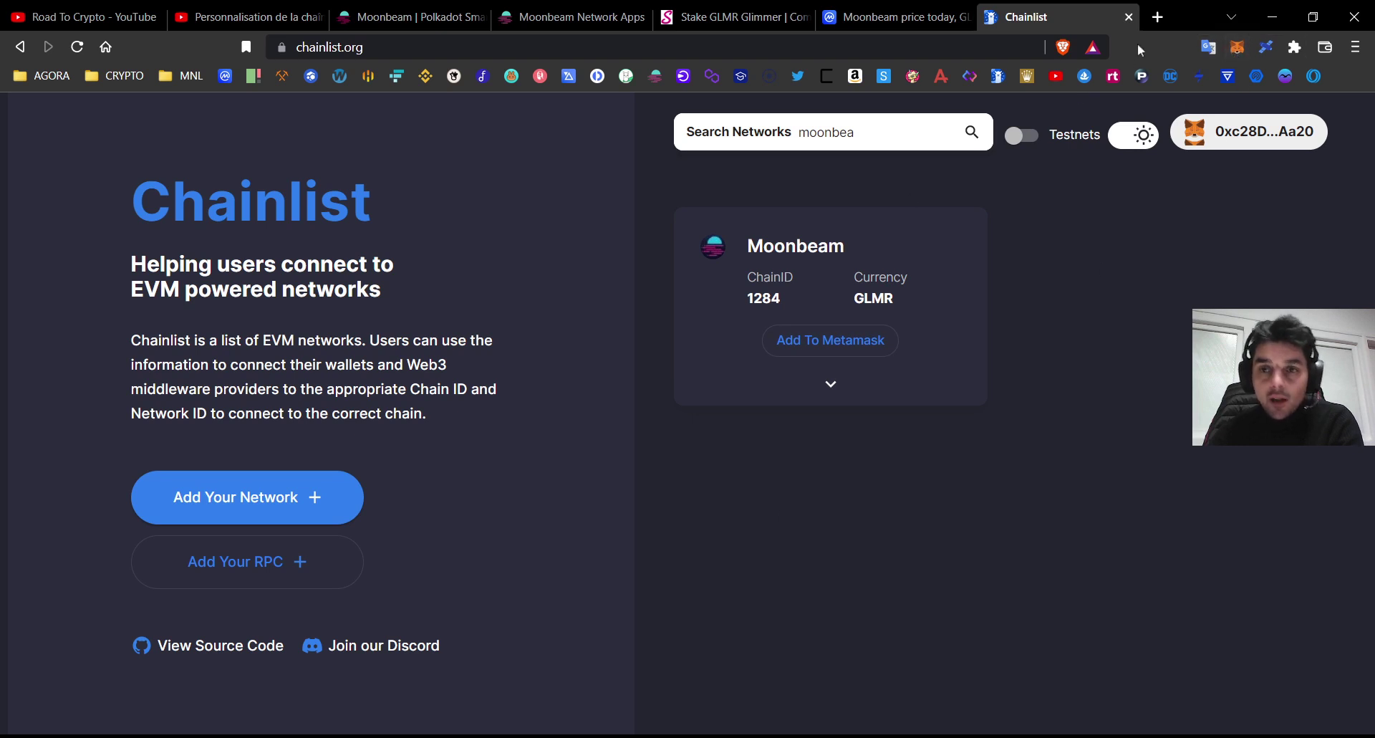
click(1129, 16)
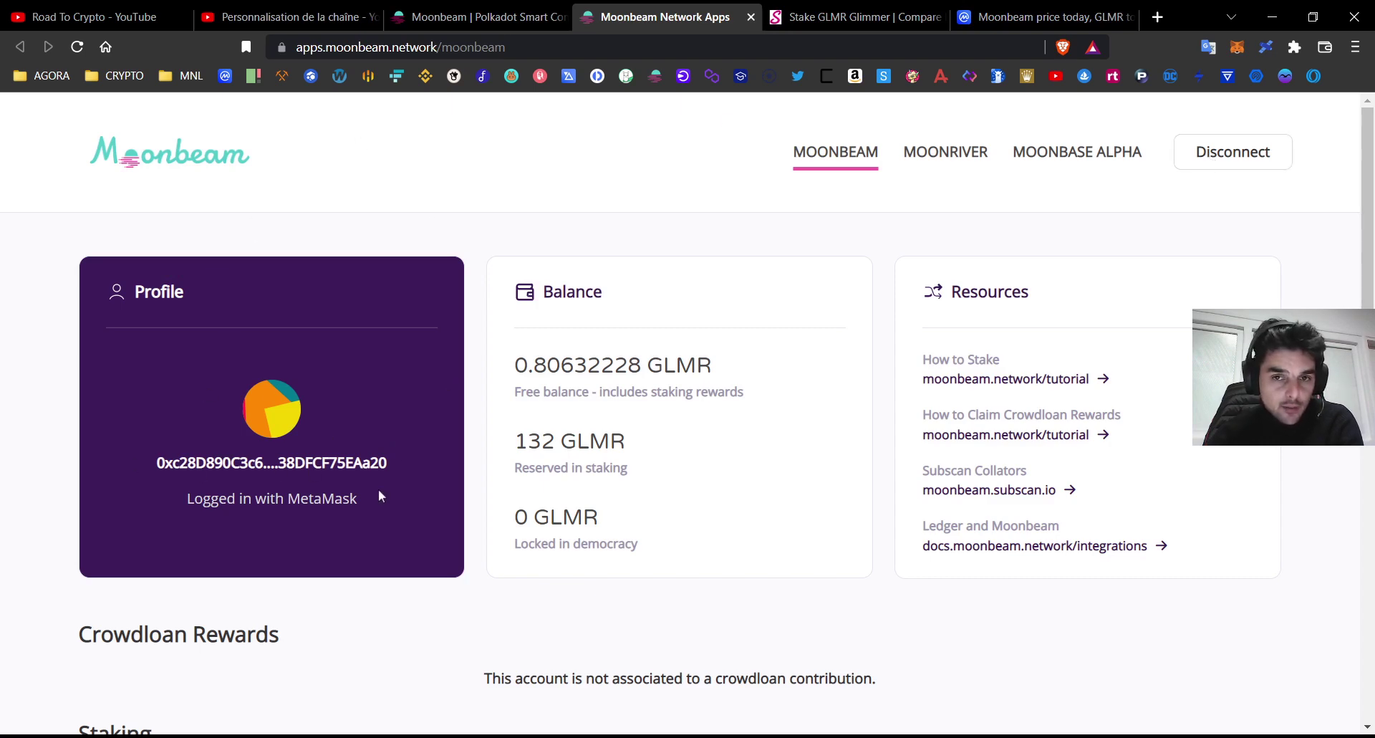
- Examine the free and staked GLMR balances and the reward status of the existing delegation on the Moonbeam dashboard
scroll(476, 316, down, 5)
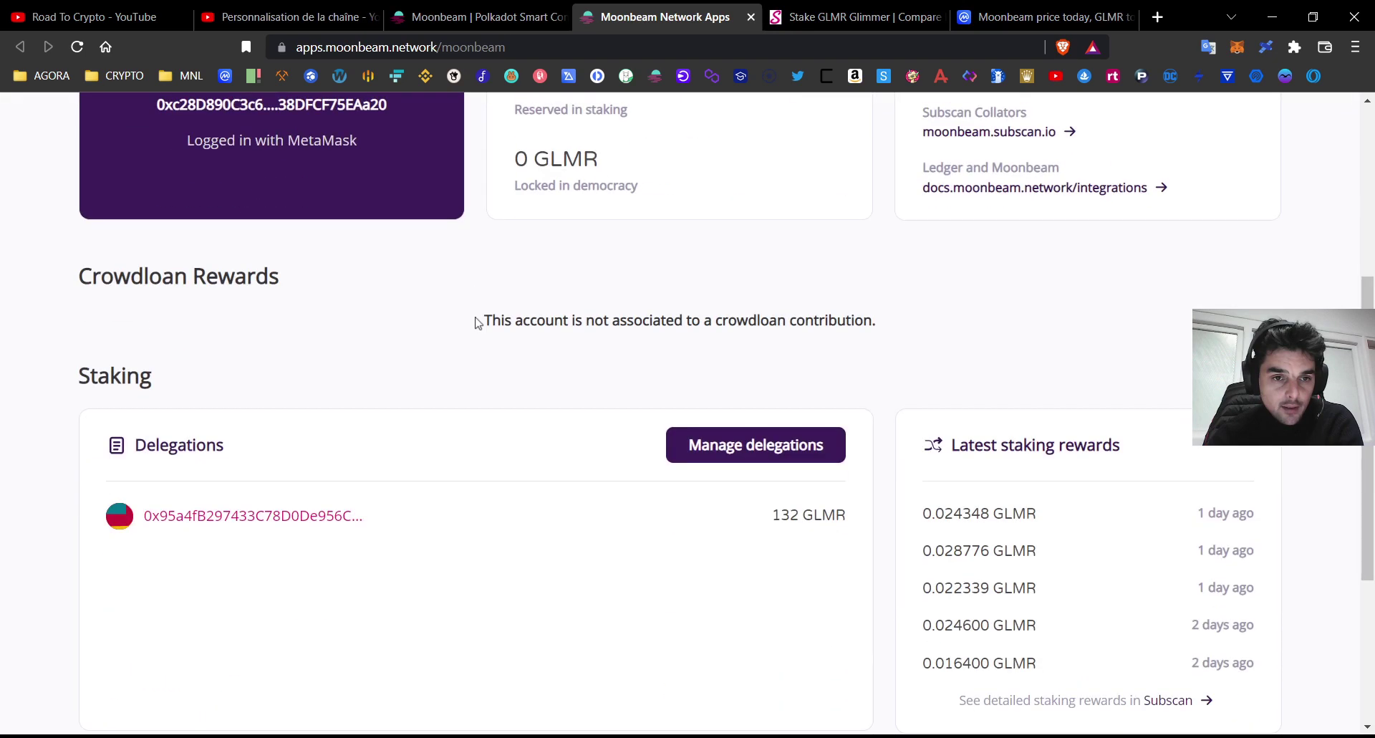
scroll(477, 321, down, 3)
scroll(475, 320, up, 6)
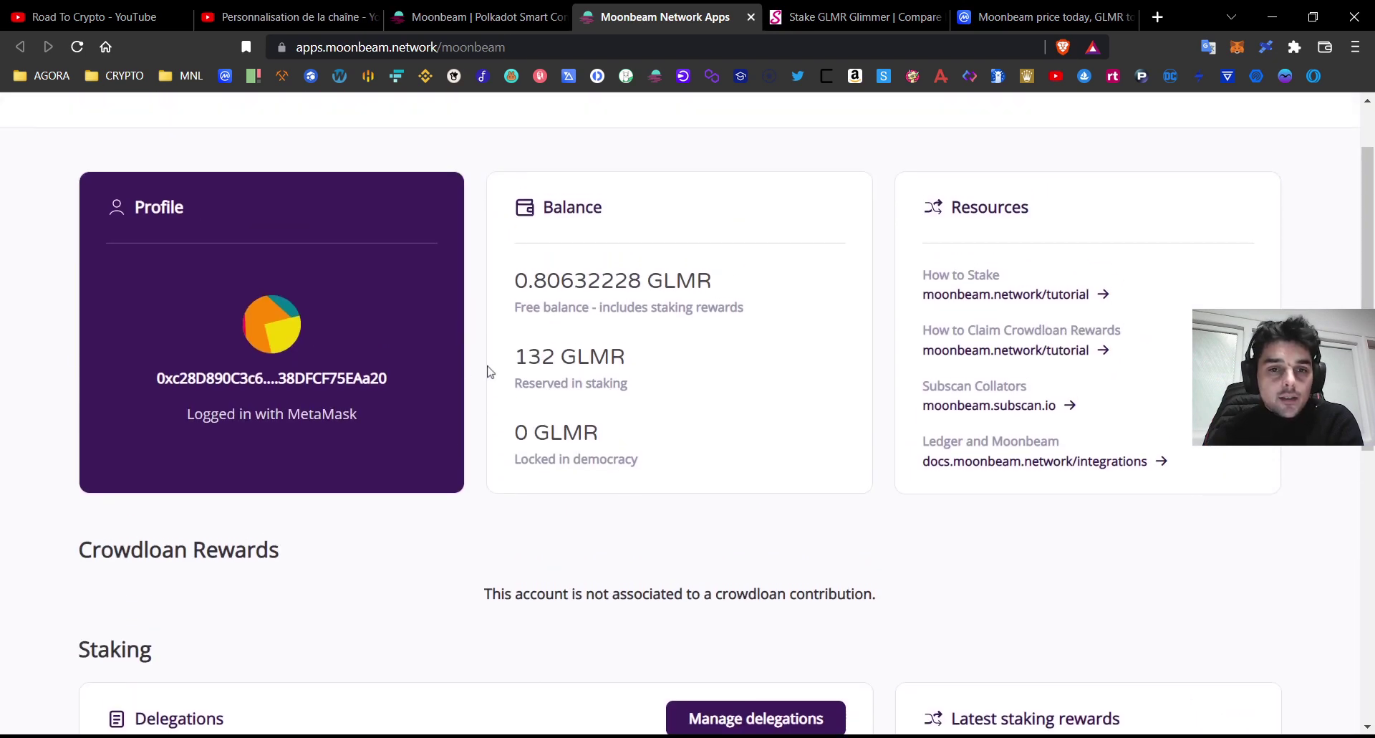
scroll(489, 371, up, 2)
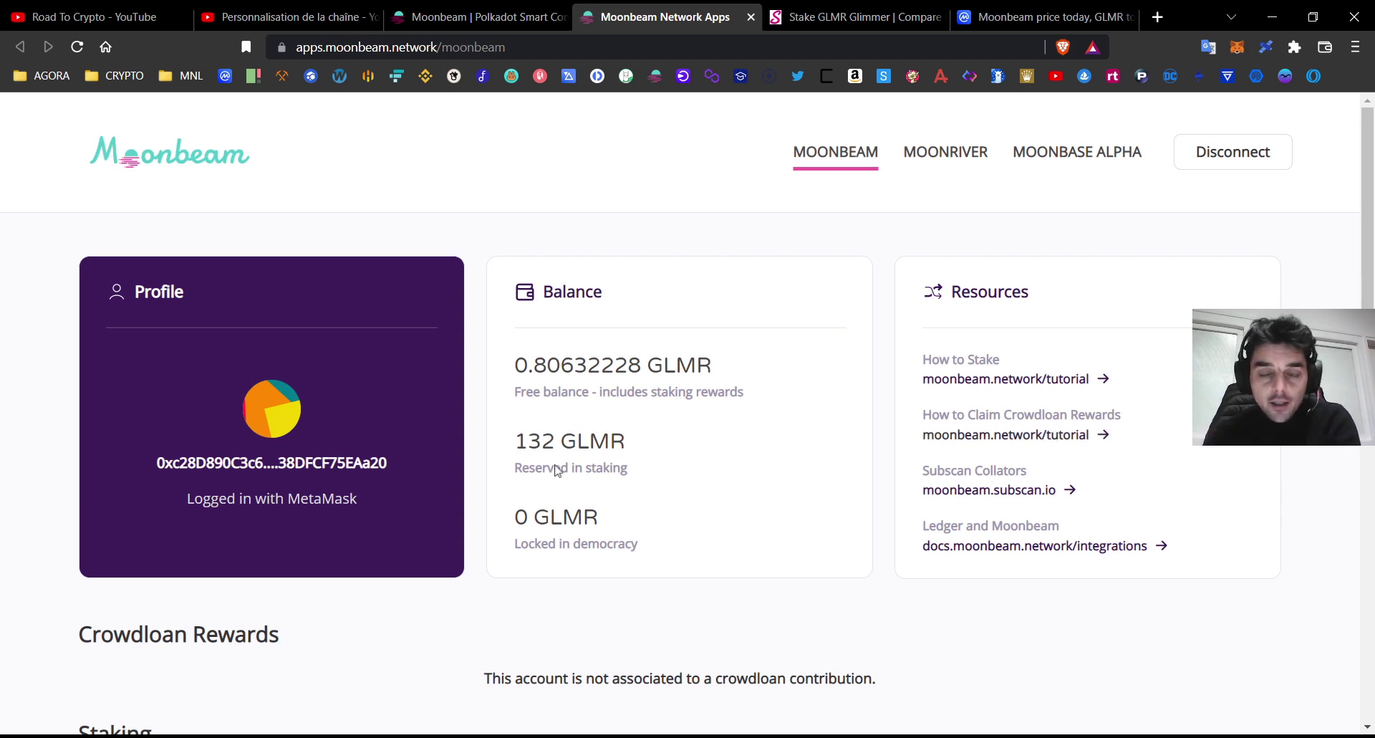
scroll(494, 295, down, 2)
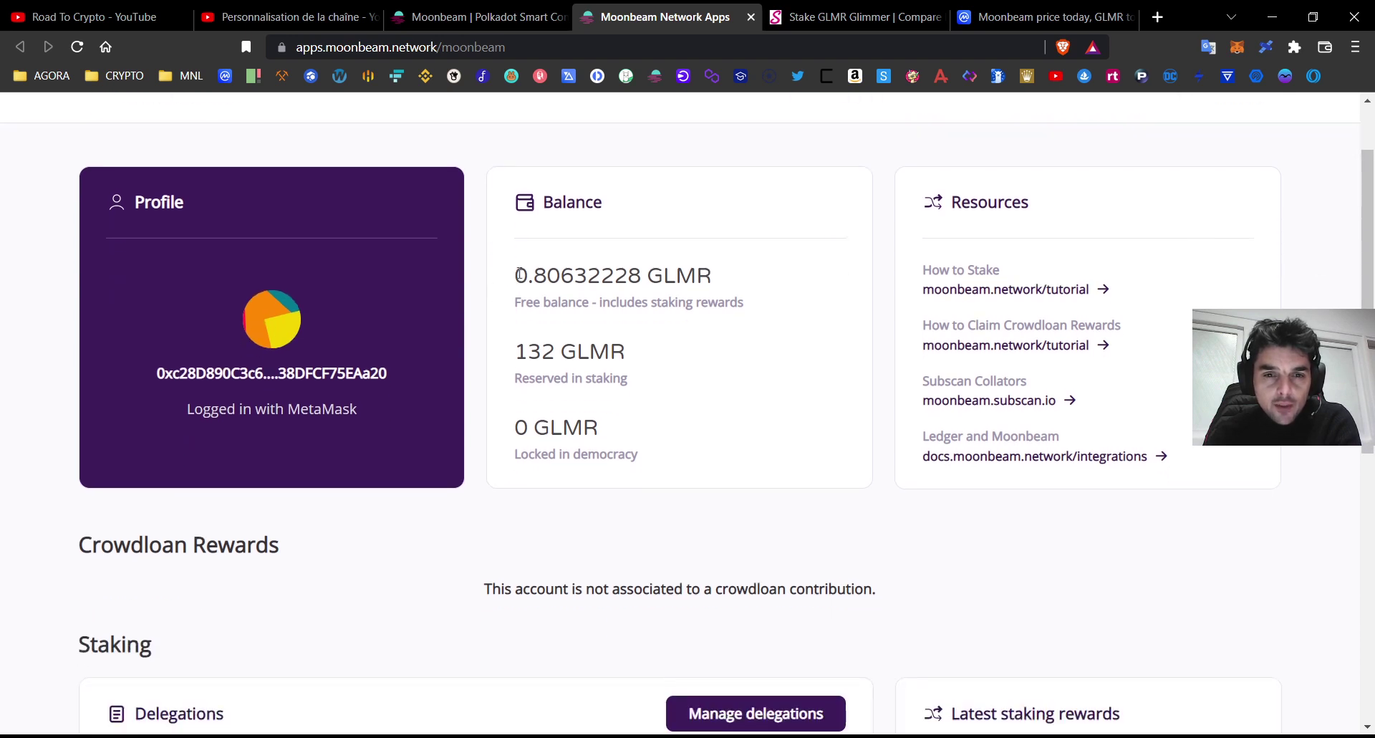
drag(517, 275, 715, 276)
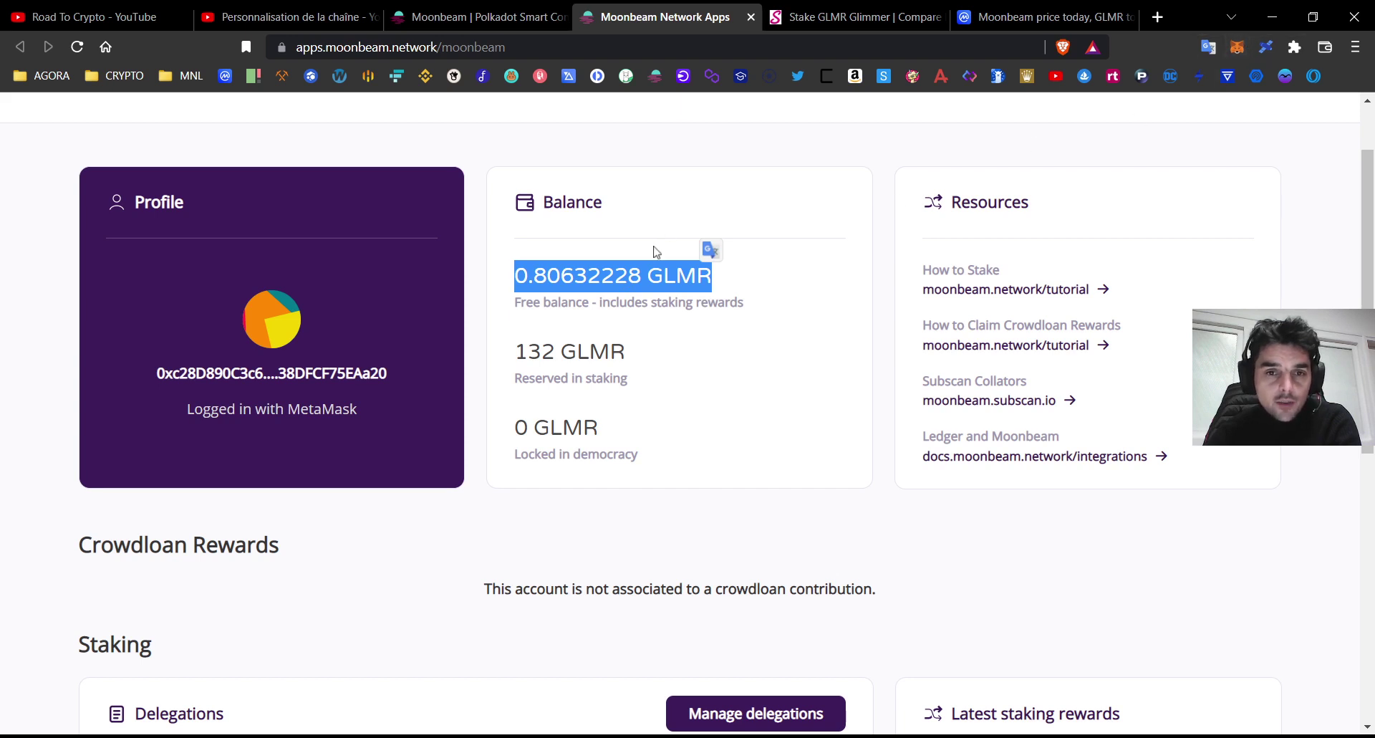
click(782, 303)
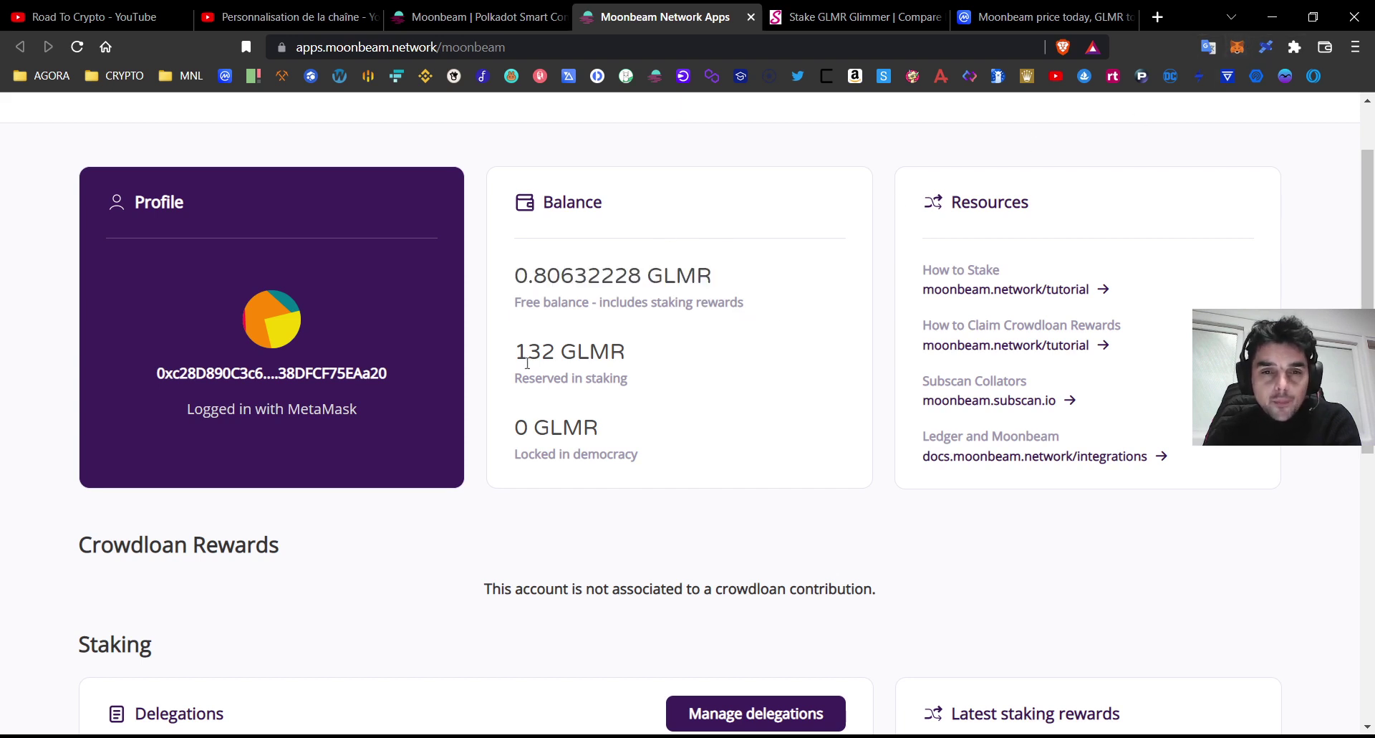
drag(515, 380, 629, 379)
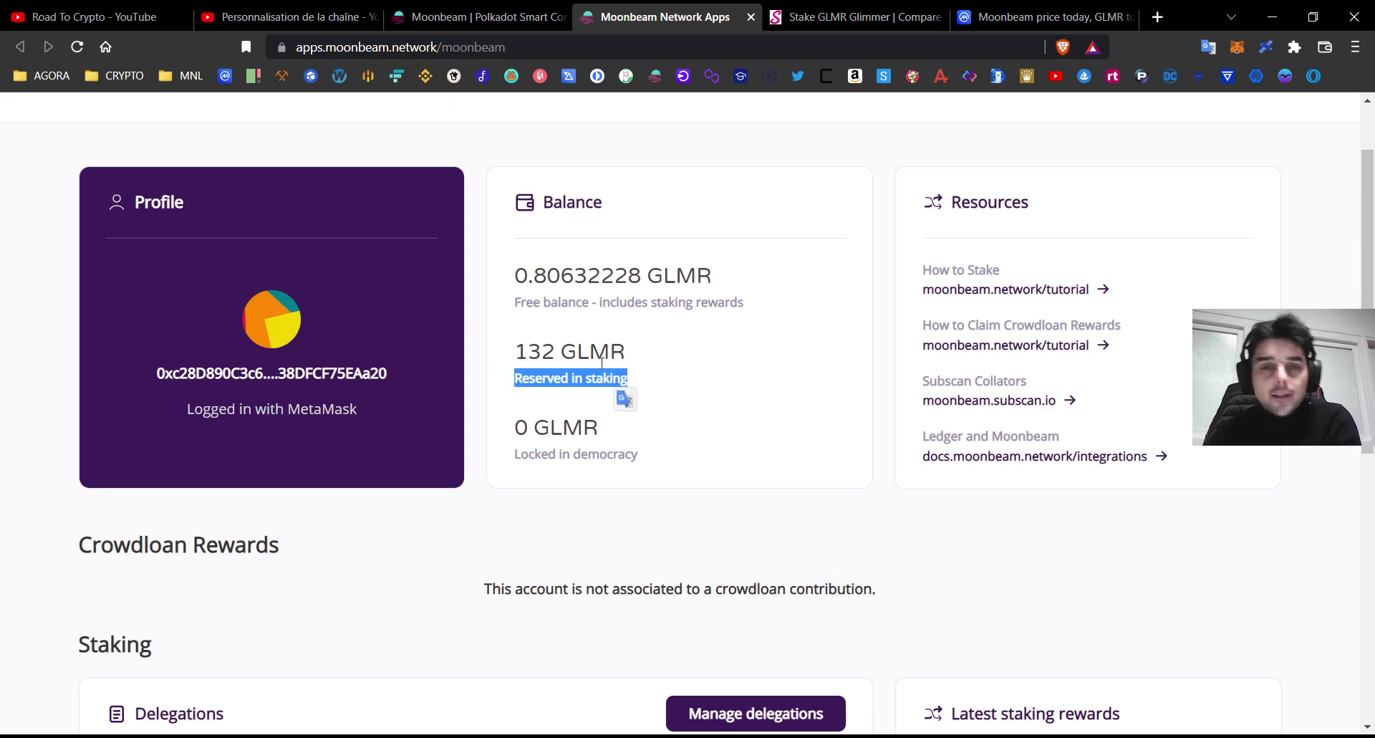
scroll(602, 362, down, 2)
mouse_move(394, 552)
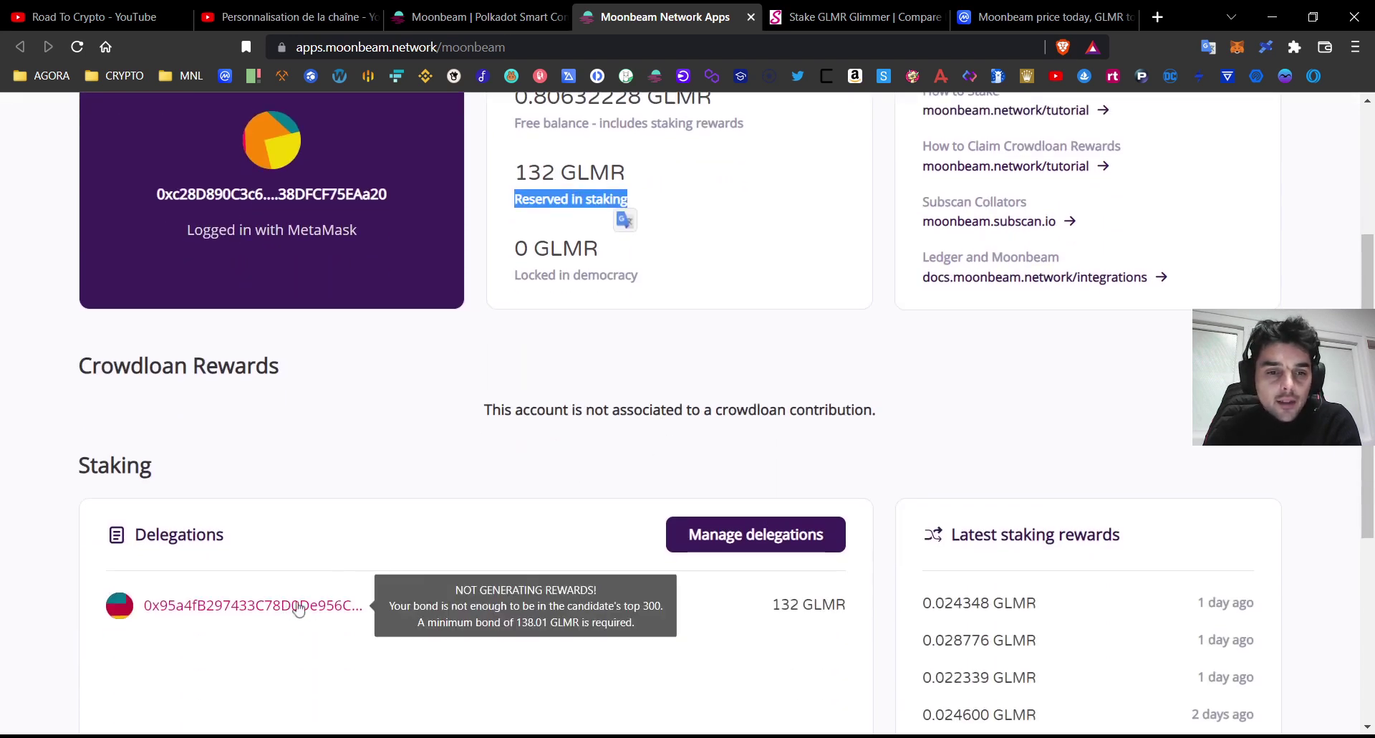
scroll(553, 491, up, 4)
click(534, 547)
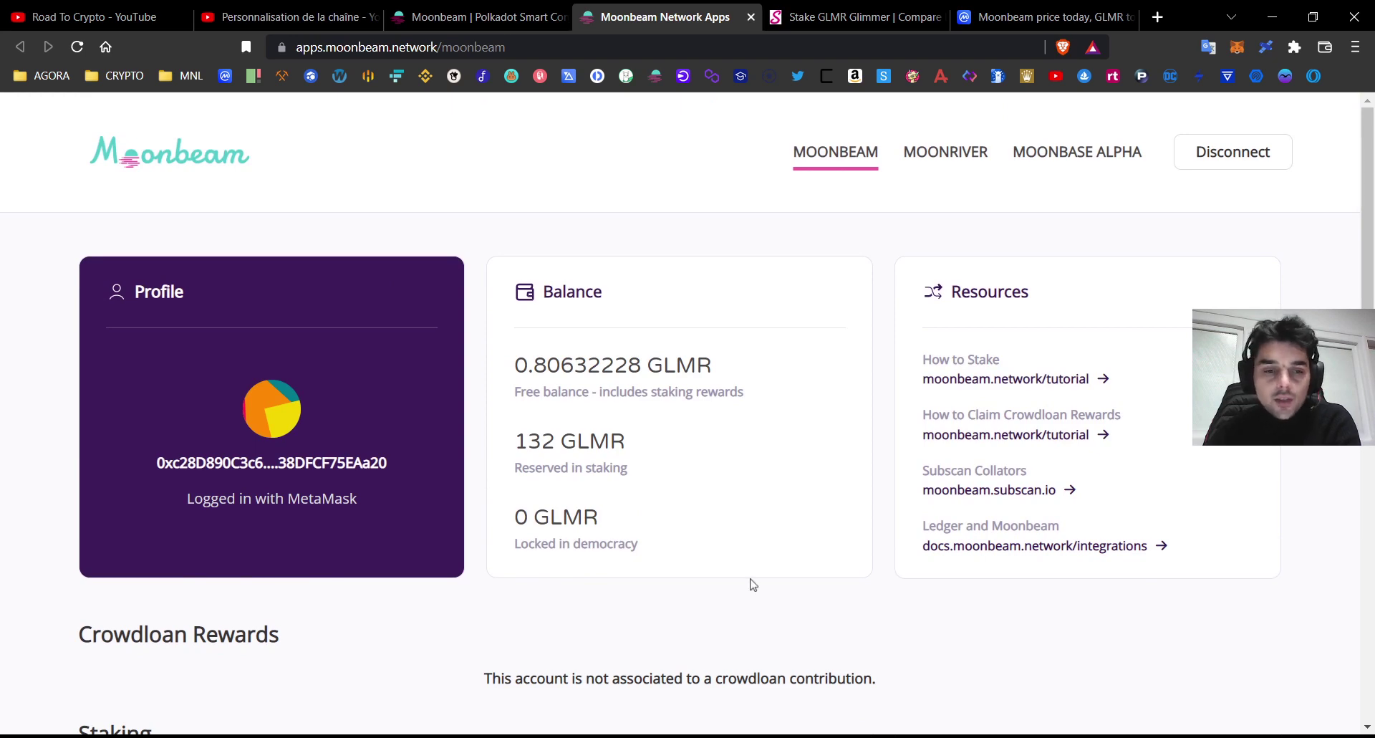
- Open the delegation management page from the dashboard's Staking section
scroll(660, 476, down, 3)
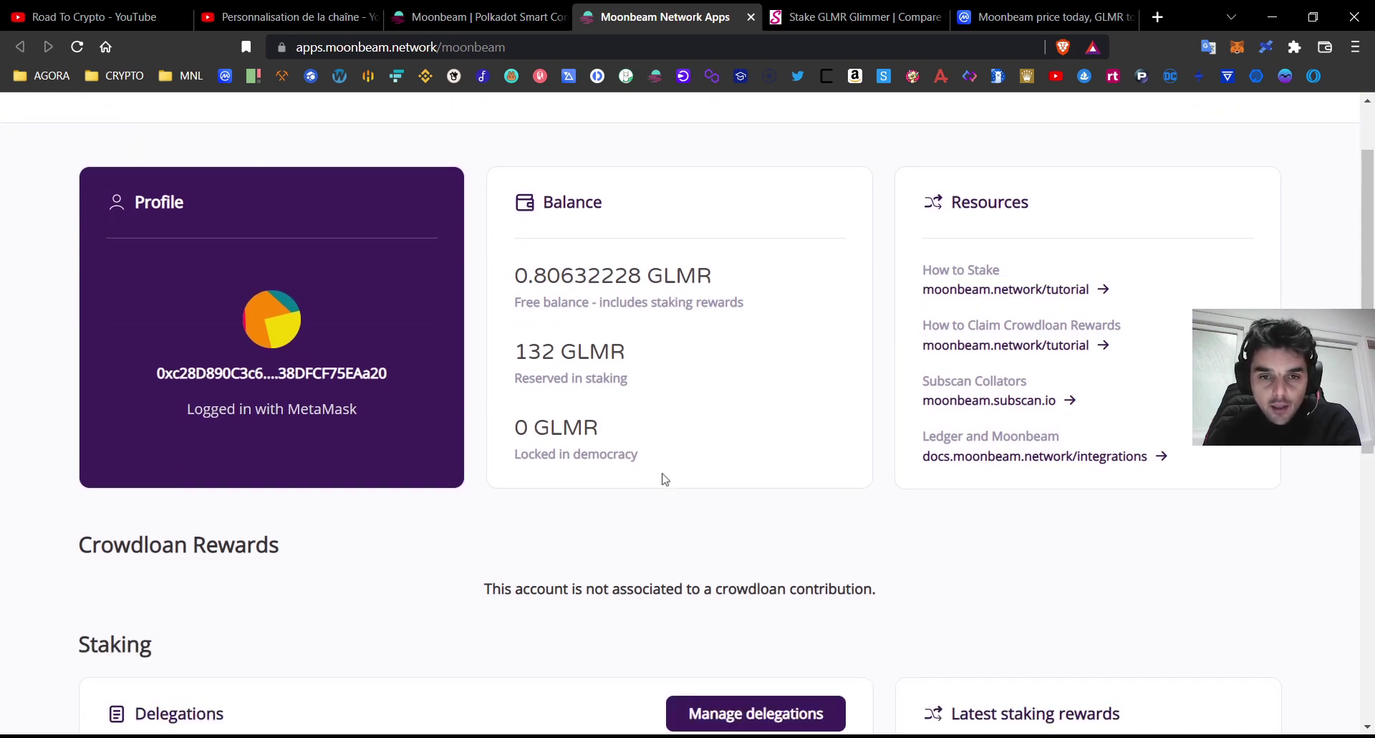
scroll(568, 452, down, 2)
scroll(568, 452, down, 1)
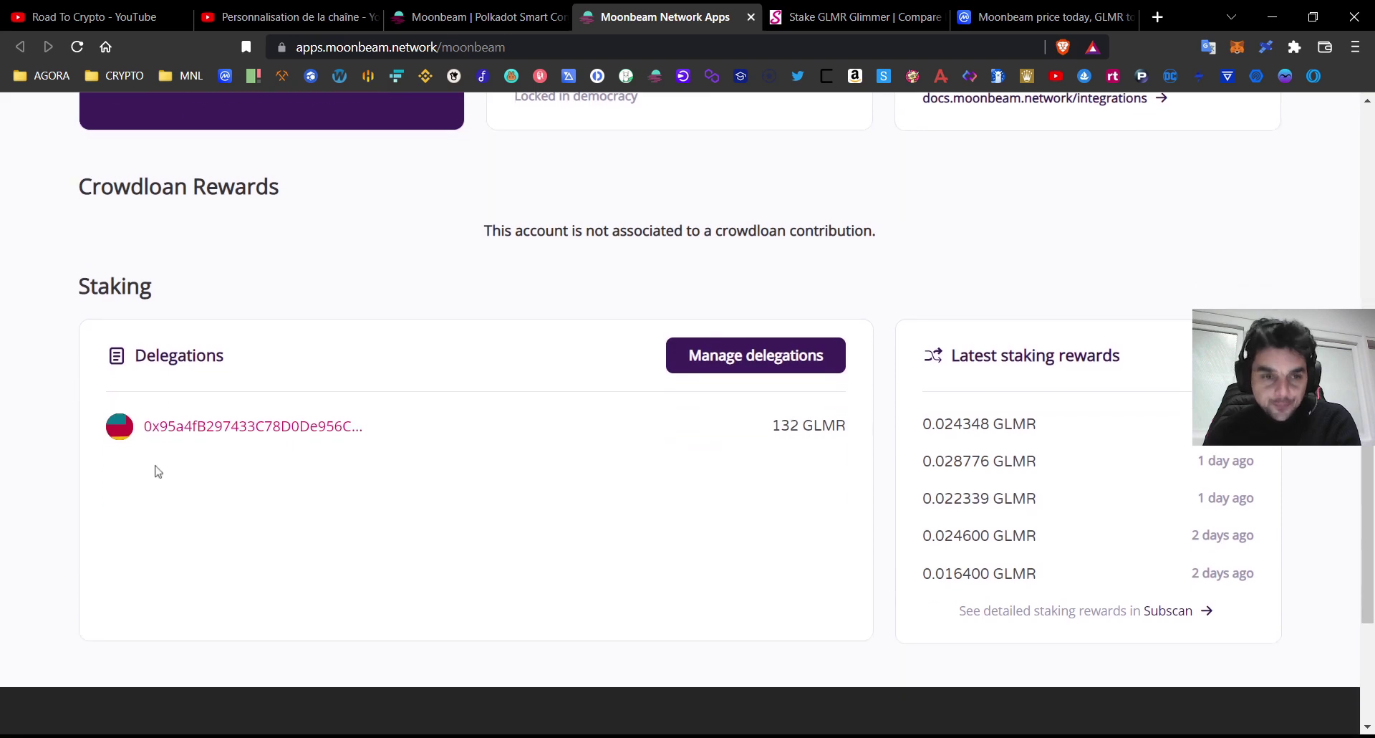
scroll(195, 359, up, 3)
scroll(424, 461, down, 2)
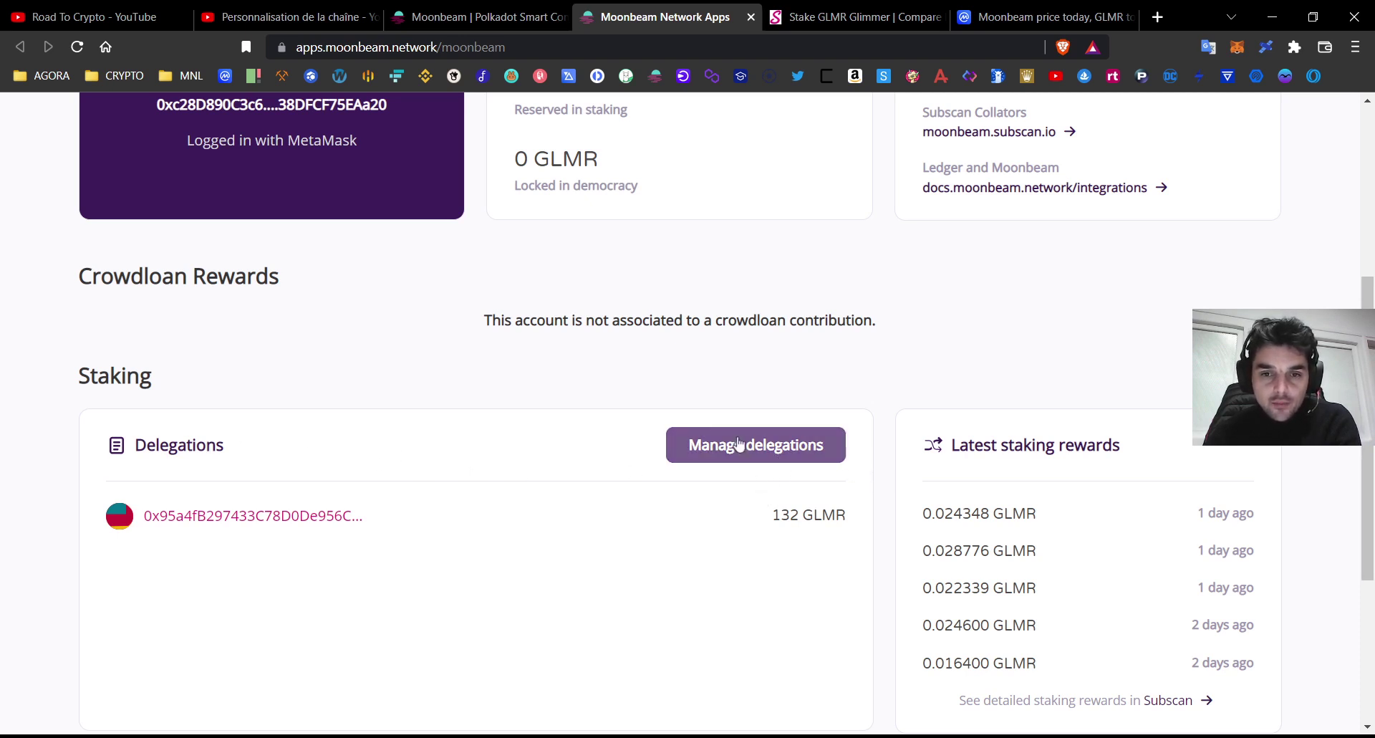
click(752, 462)
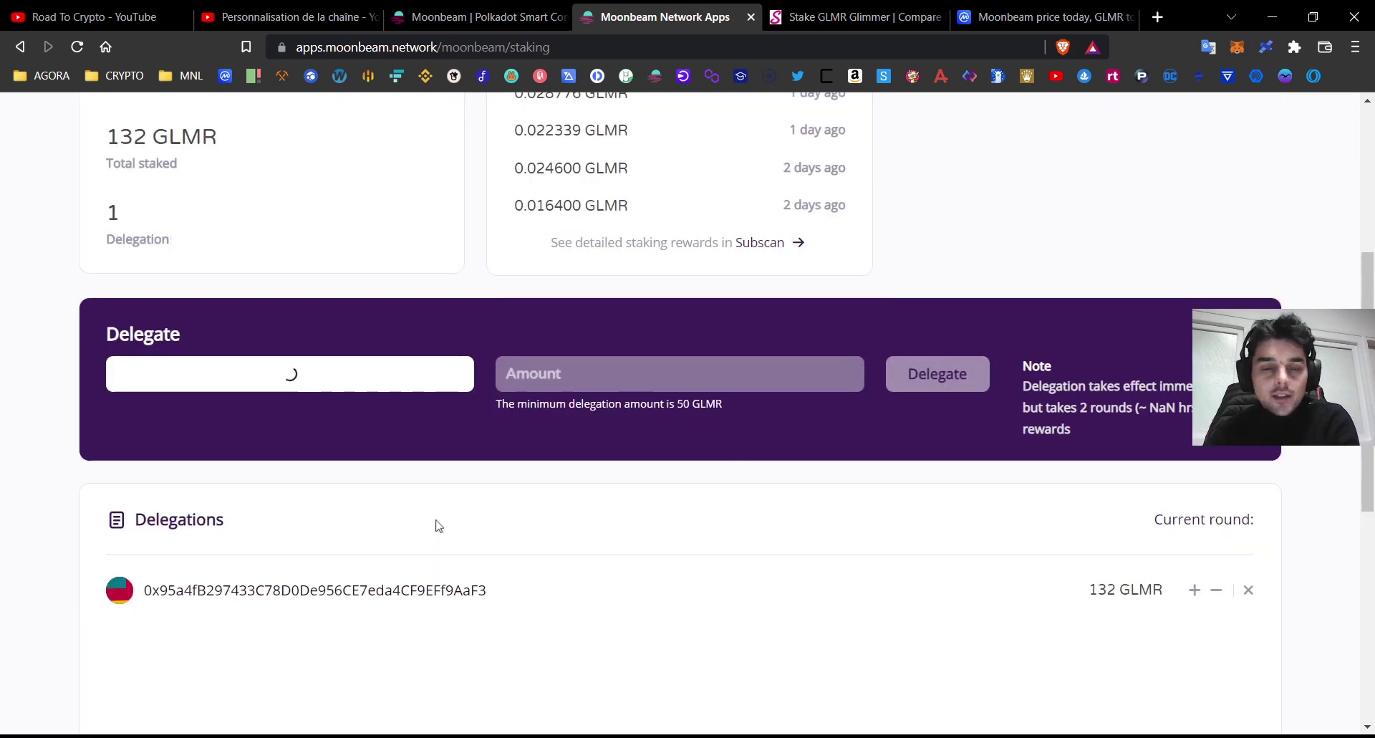
- Review the staking page's balances and rewards, and open the collator selection list for a delegation
scroll(503, 515, up, 4)
scroll(504, 514, up, 1)
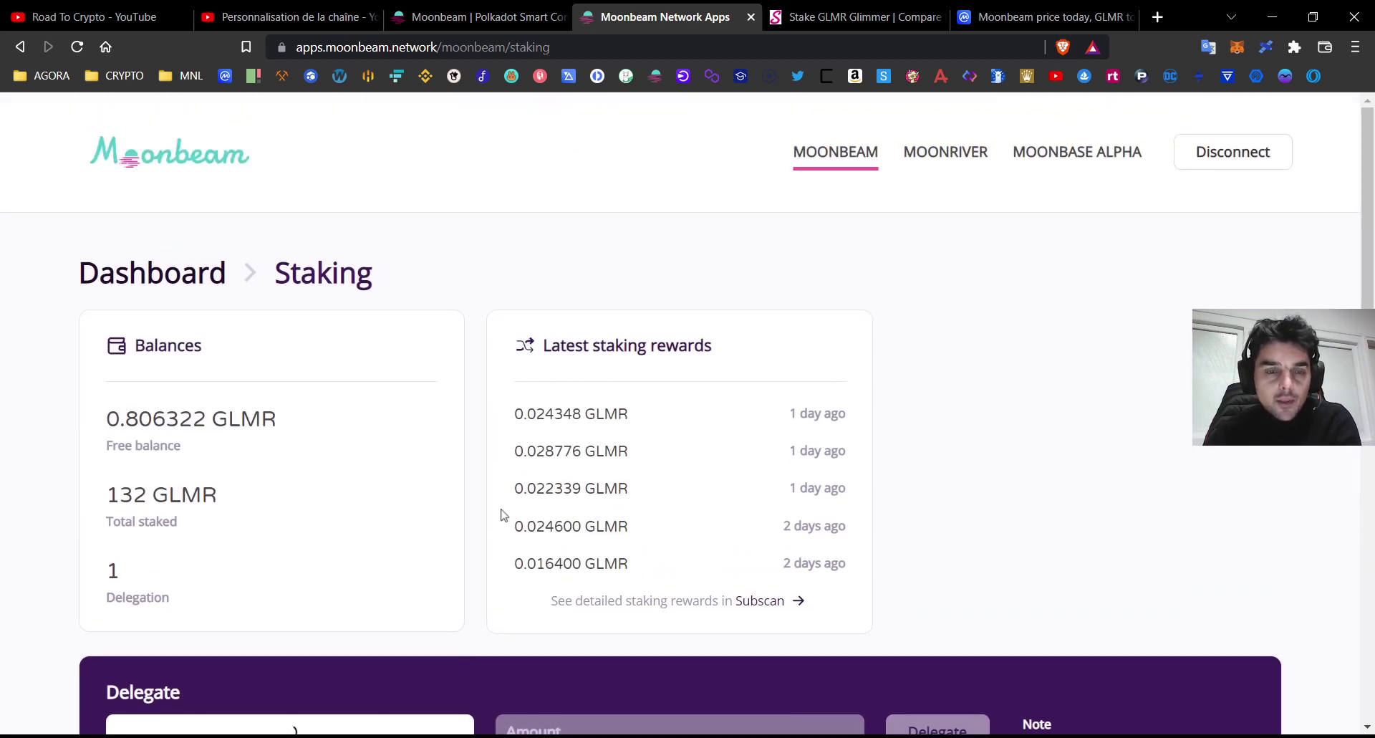
scroll(479, 330, down, 2)
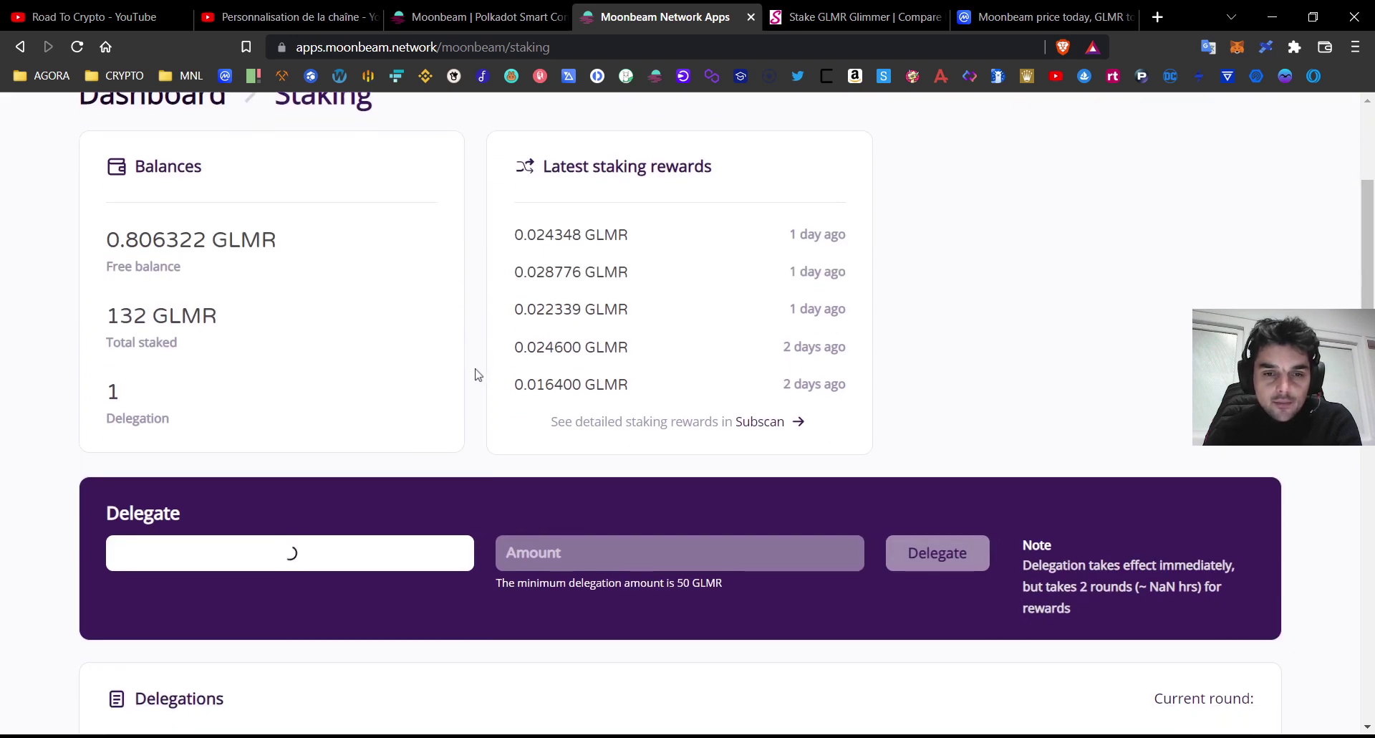
scroll(480, 369, down, 2)
scroll(477, 374, up, 2)
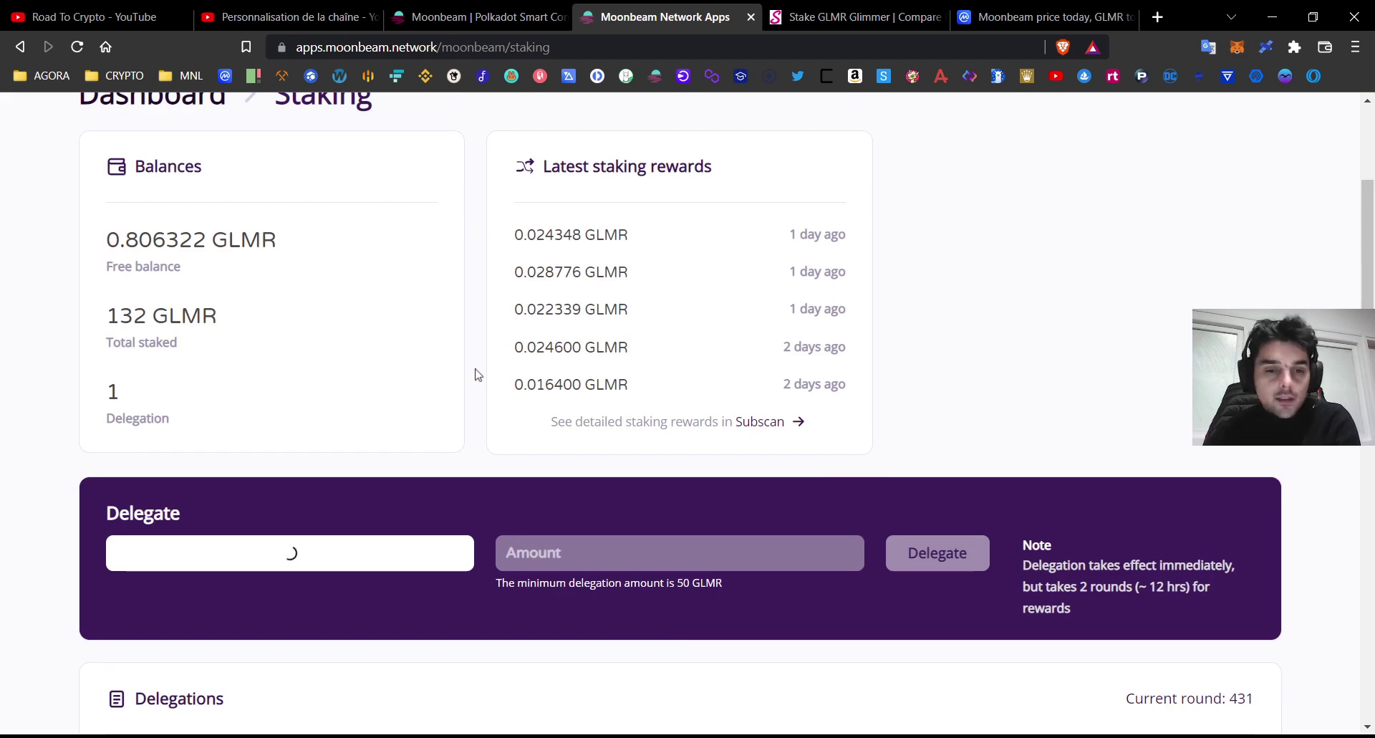
scroll(477, 374, up, 2)
scroll(478, 375, down, 5)
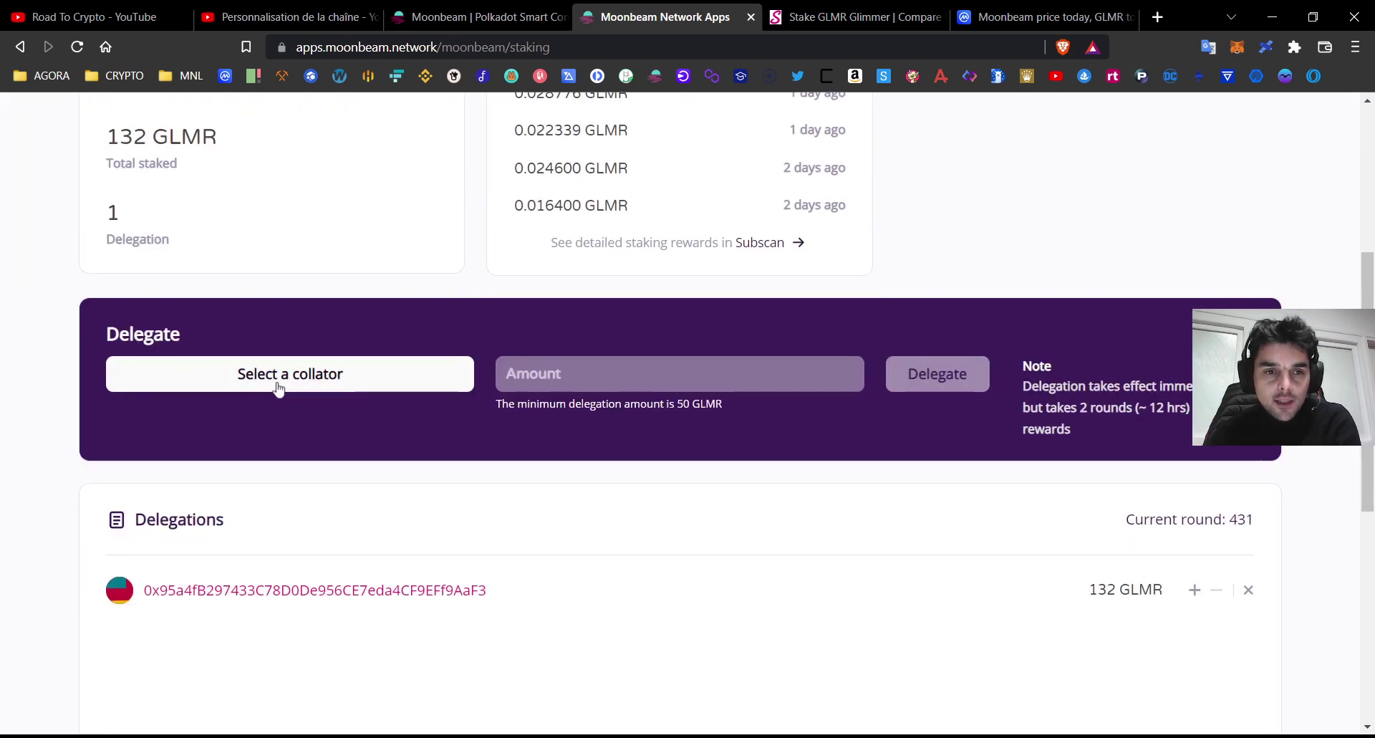
click(346, 384)
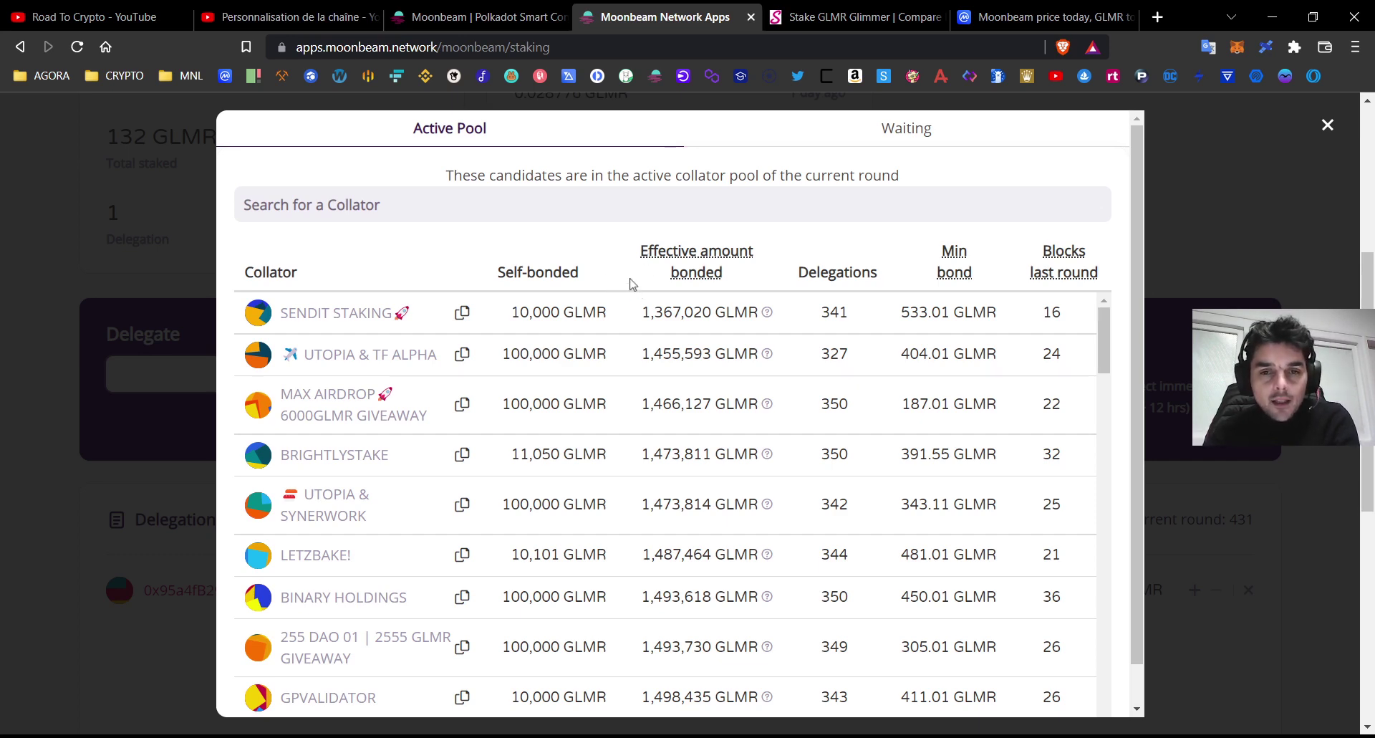
- Examine the collators in the active pool, comparing self-bonded amounts, effective bonds, delegations, minimum bonds and blocks last round
scroll(625, 351, down, 7)
scroll(624, 352, down, 12)
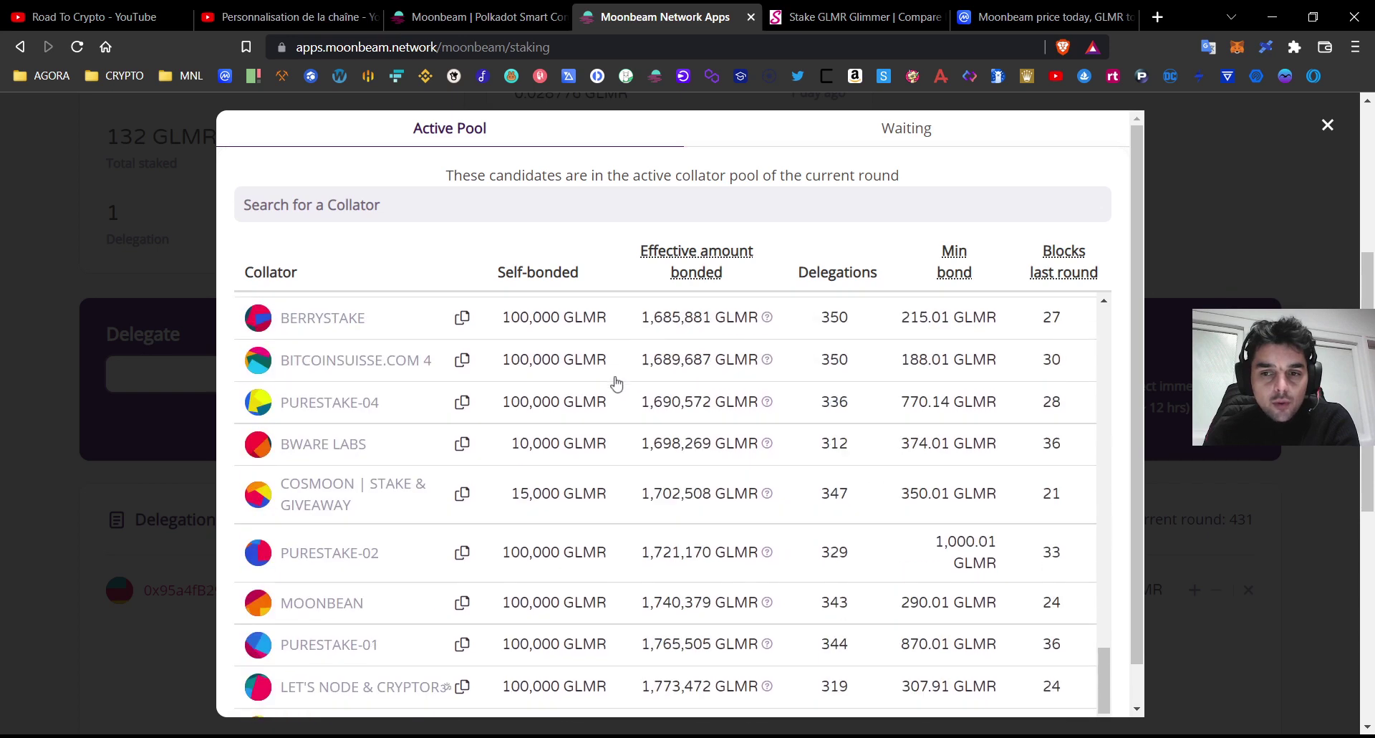
scroll(616, 384, up, 8)
scroll(608, 385, up, 10)
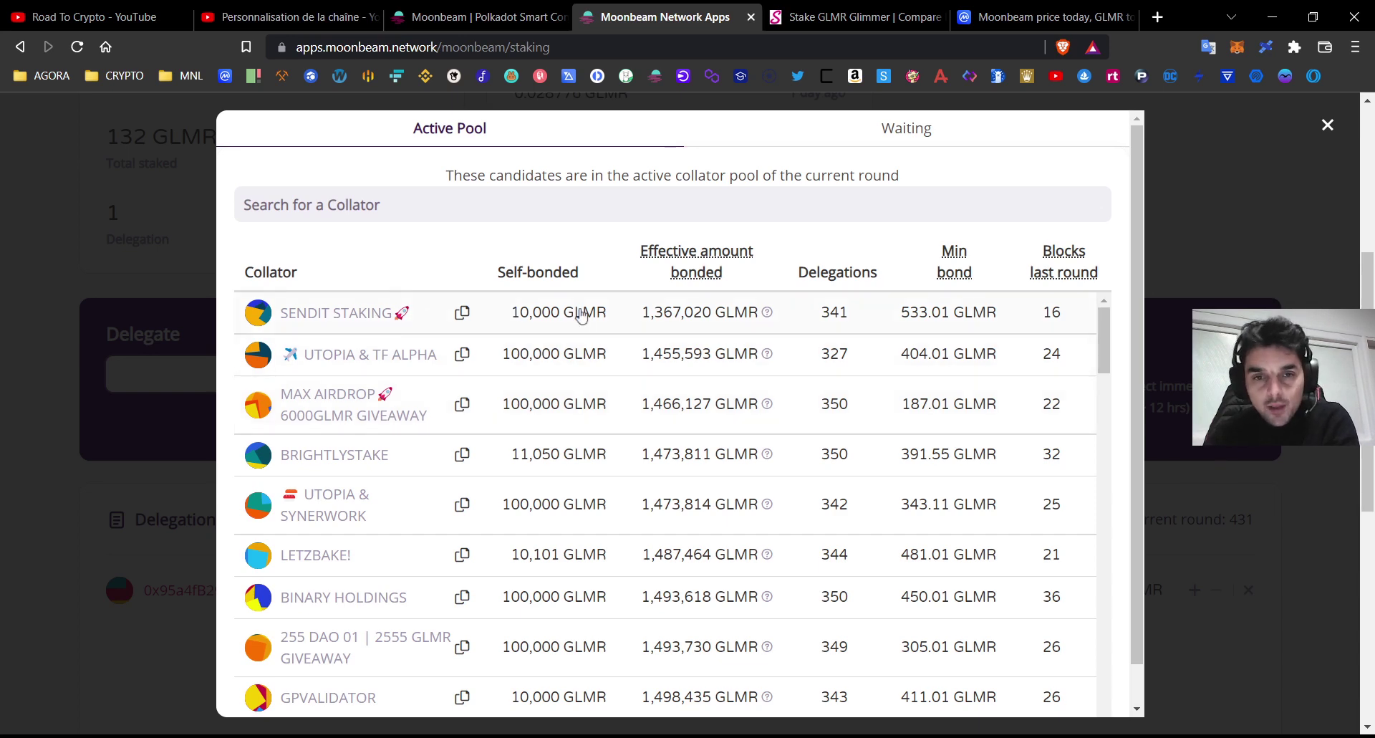
scroll(582, 315, down, 18)
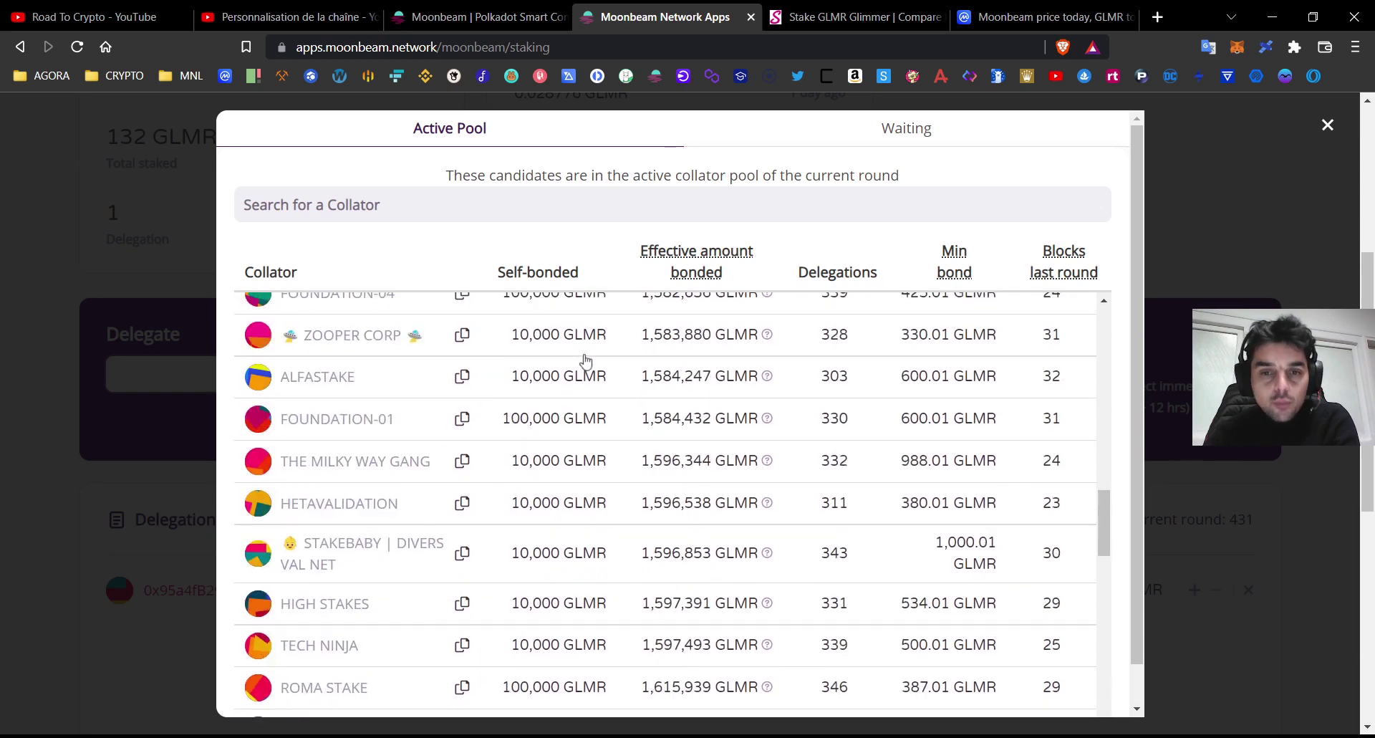
scroll(586, 362, down, 10)
scroll(586, 362, up, 17)
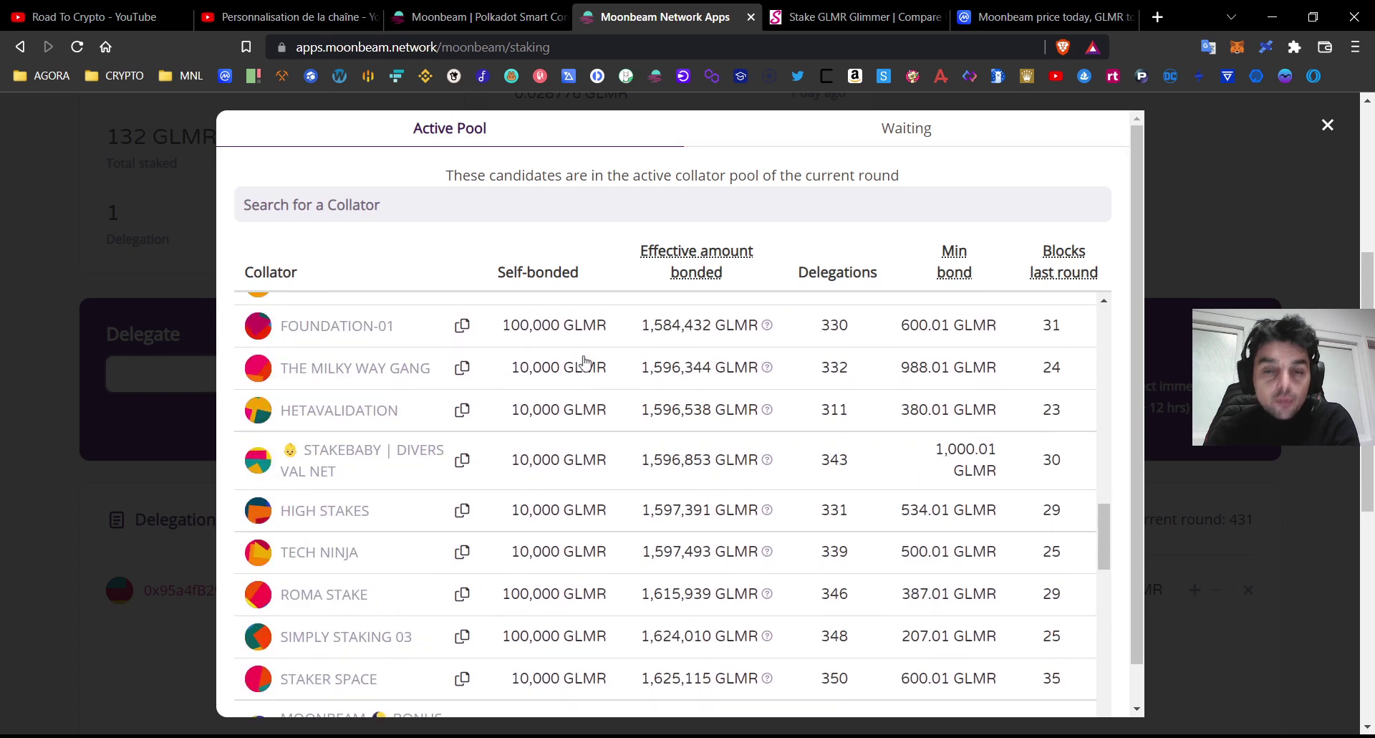
- Examine the full ranking of active-pool collators by effective bonded amount, from SENDIT STAKING through BINANCE-STAKING-1
scroll(644, 387, up, 12)
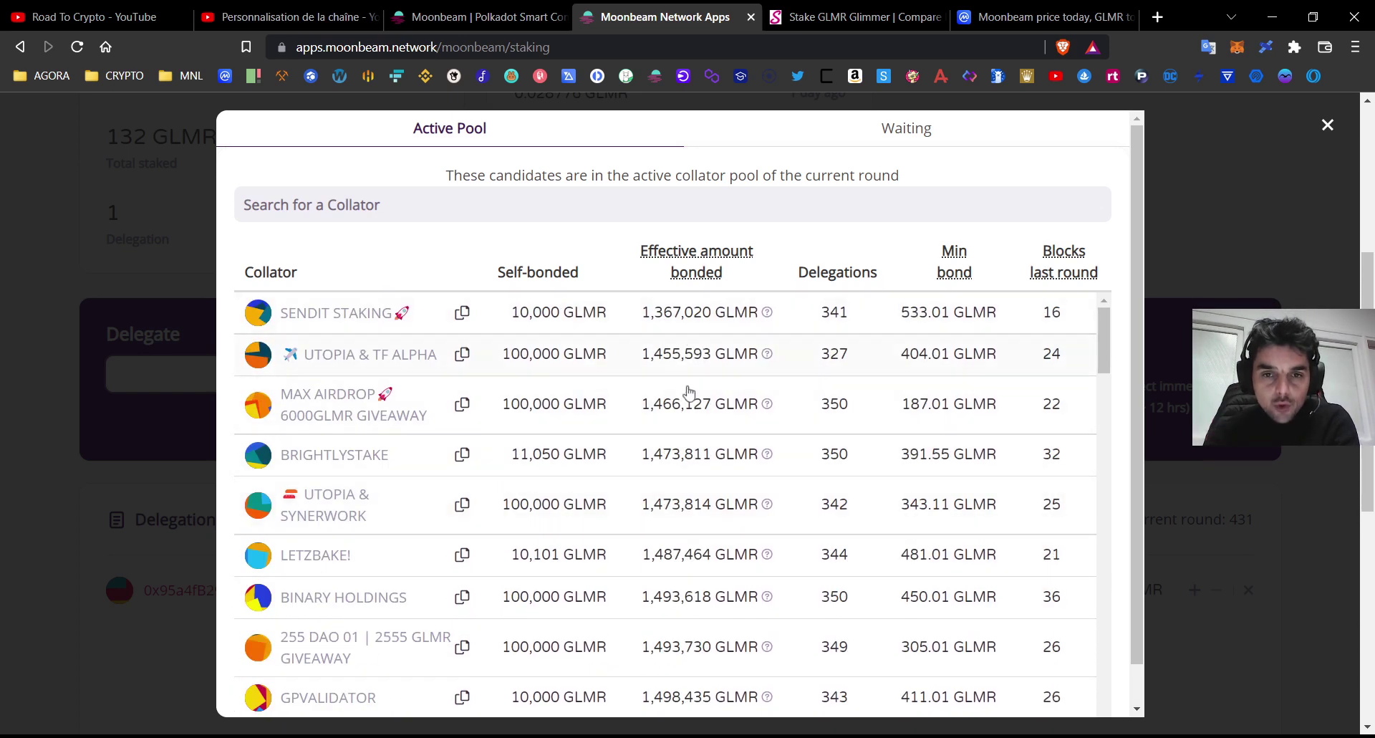
scroll(697, 419, up, 2)
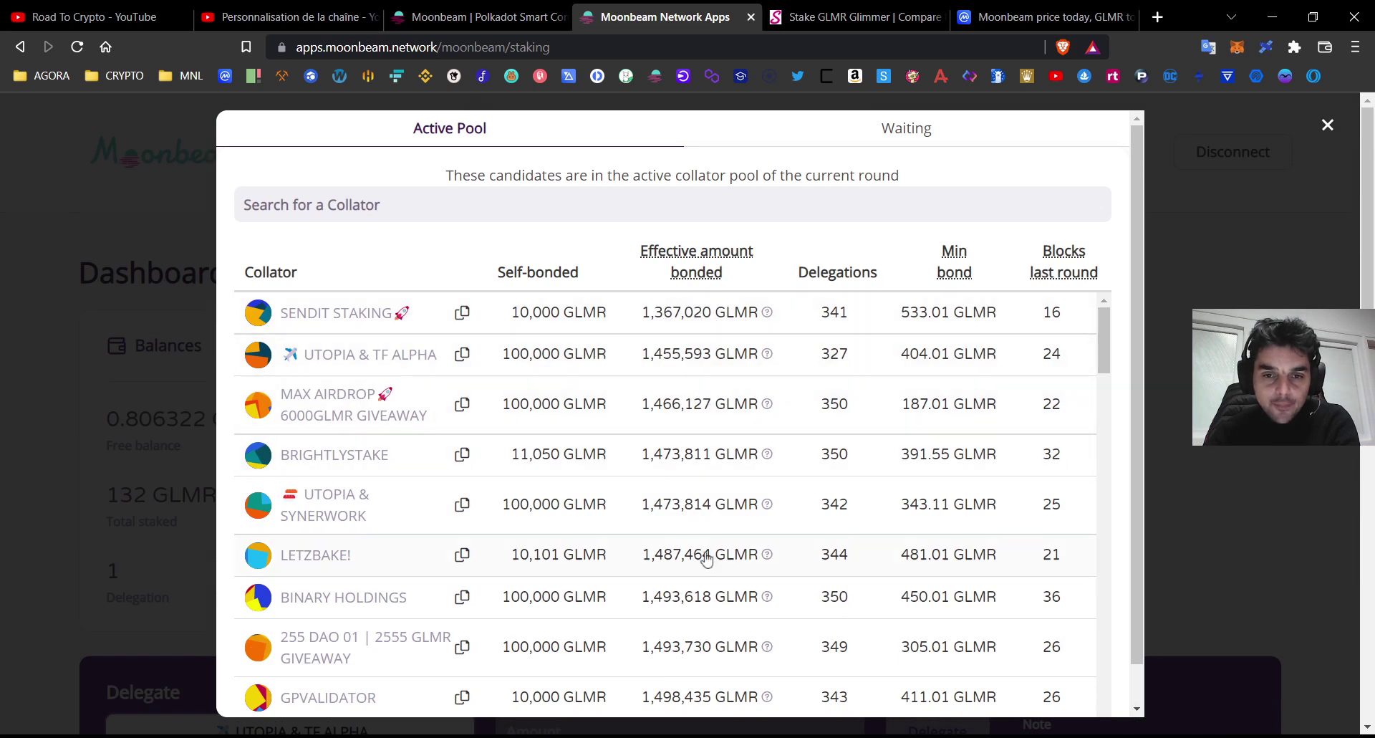
scroll(706, 559, down, 1)
scroll(706, 559, down, 15)
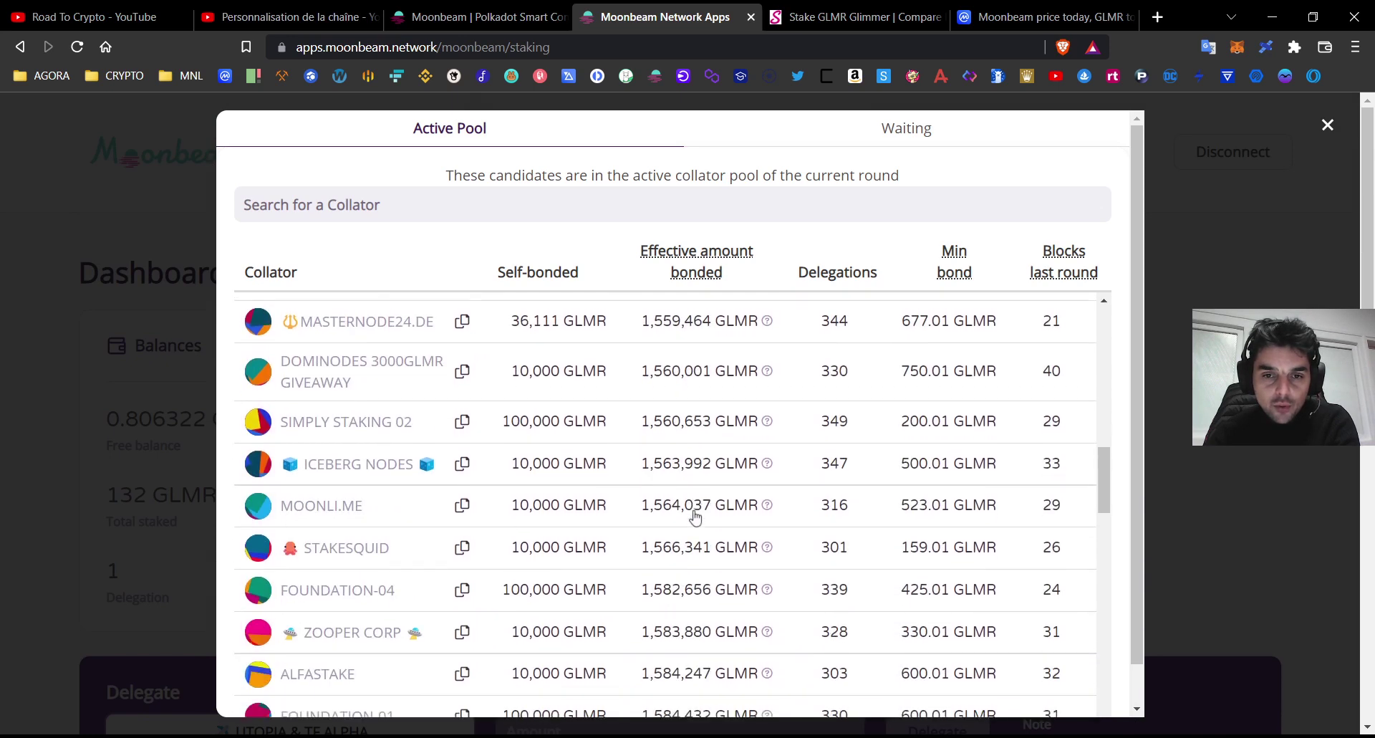
scroll(694, 512, down, 15)
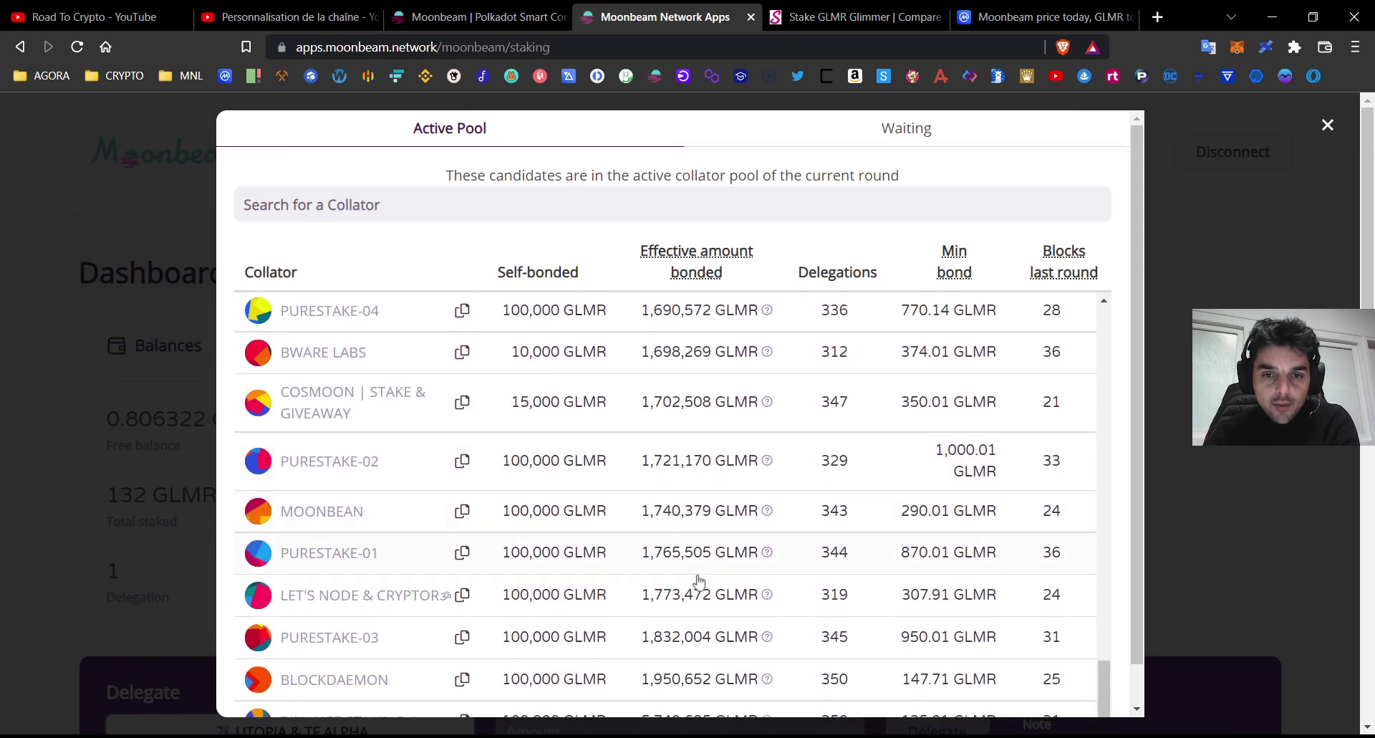
scroll(718, 711, down, 1)
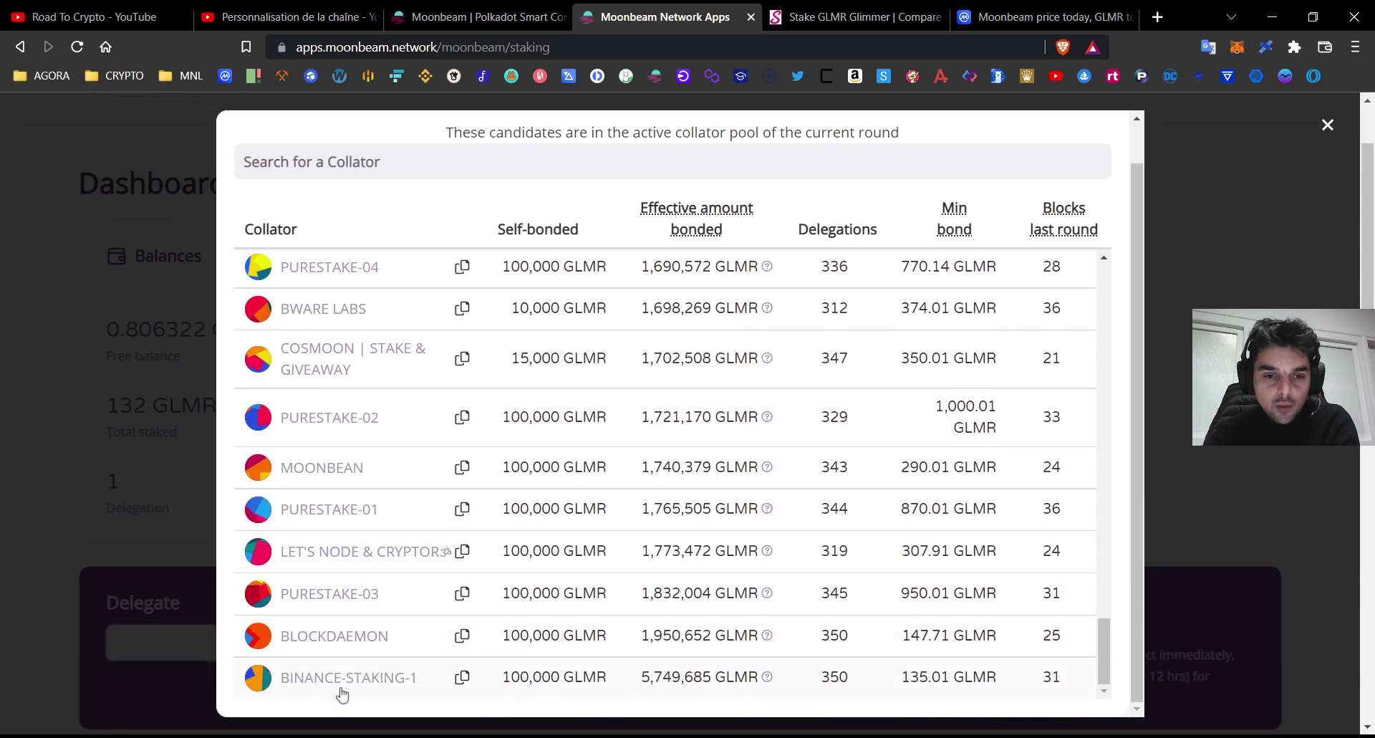
scroll(546, 562, up, 20)
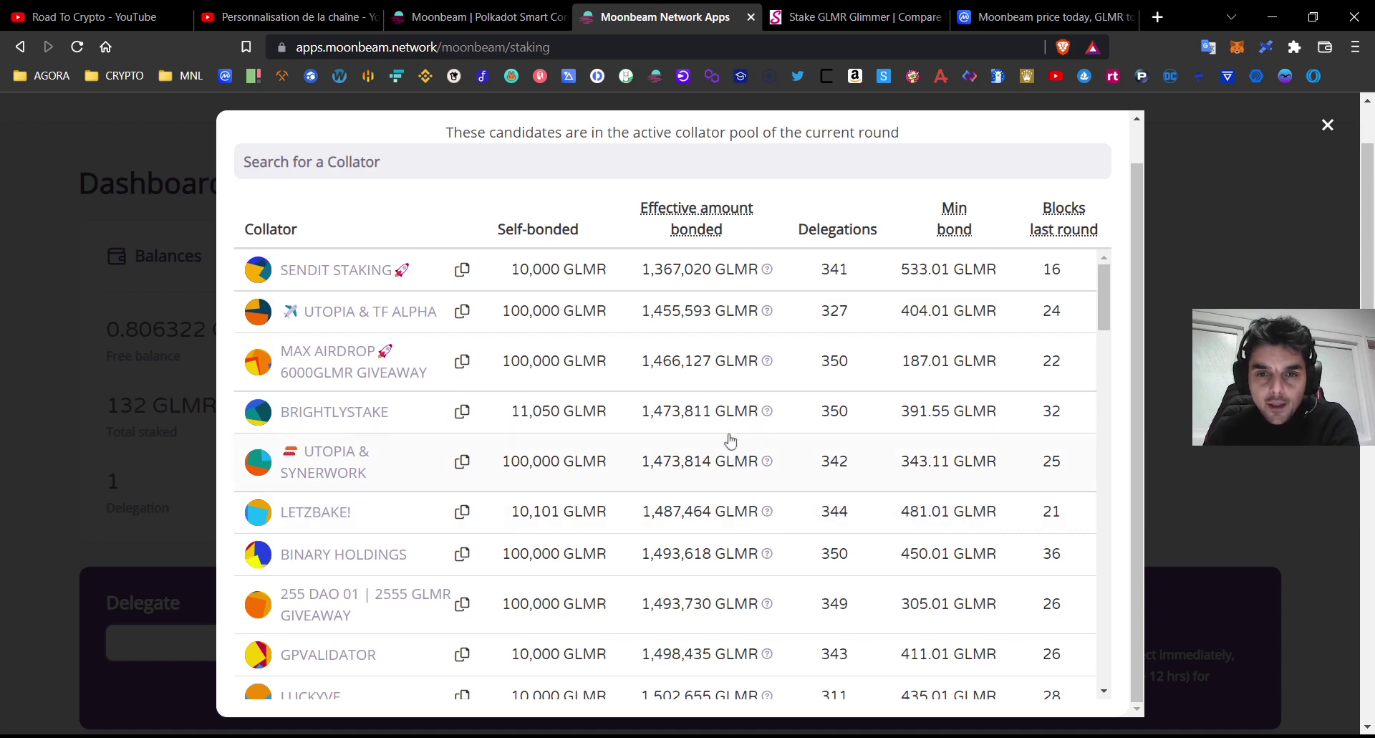
scroll(730, 433, up, 1)
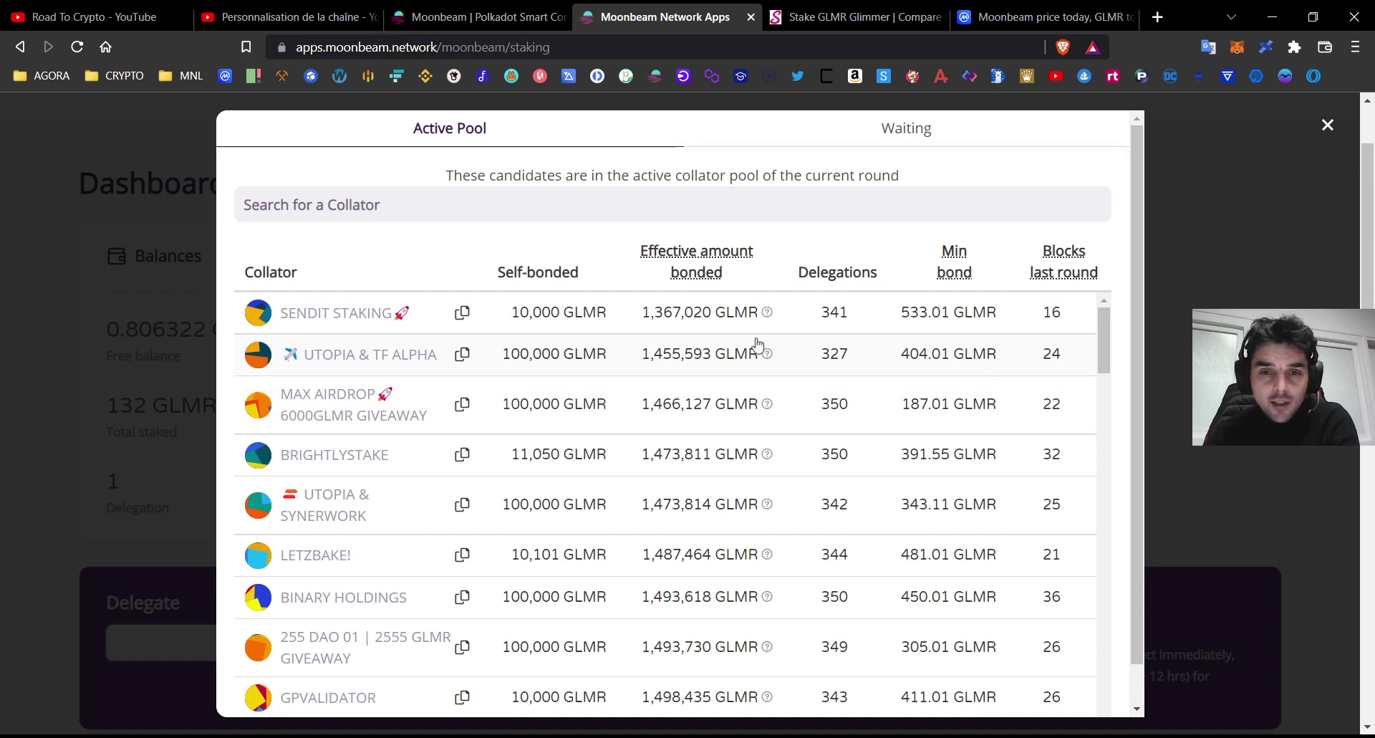
scroll(731, 466, down, 4)
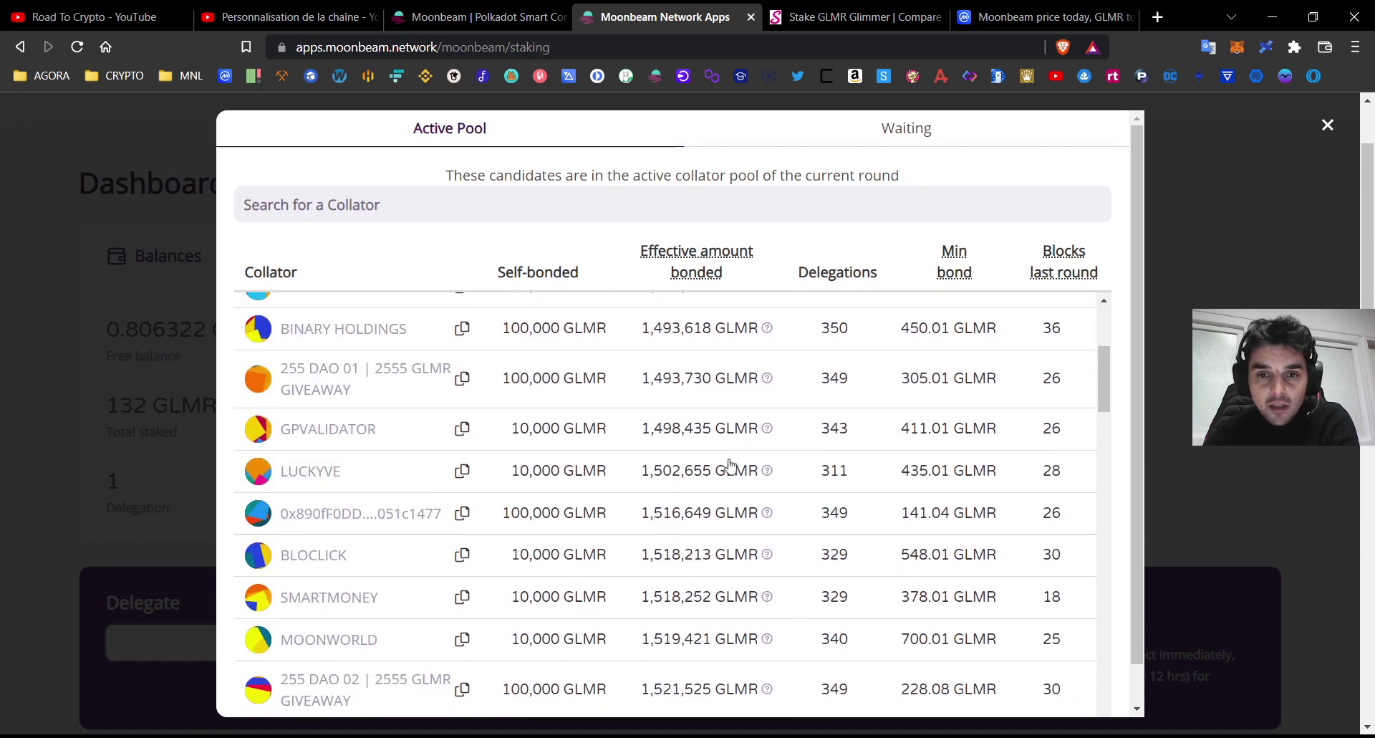
scroll(680, 356, up, 5)
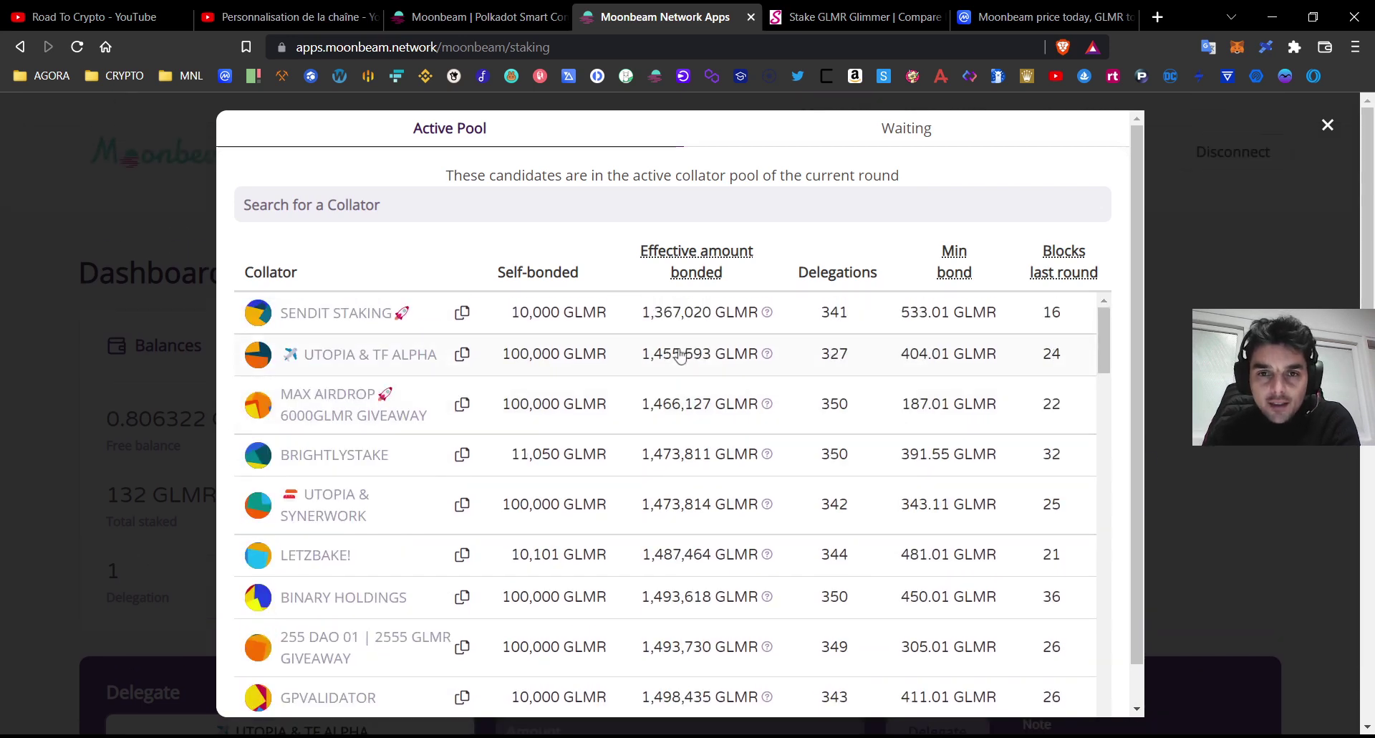
- Switch to the StakeGlmr site and read its collator selection advice and the start of the collator table
click(853, 16)
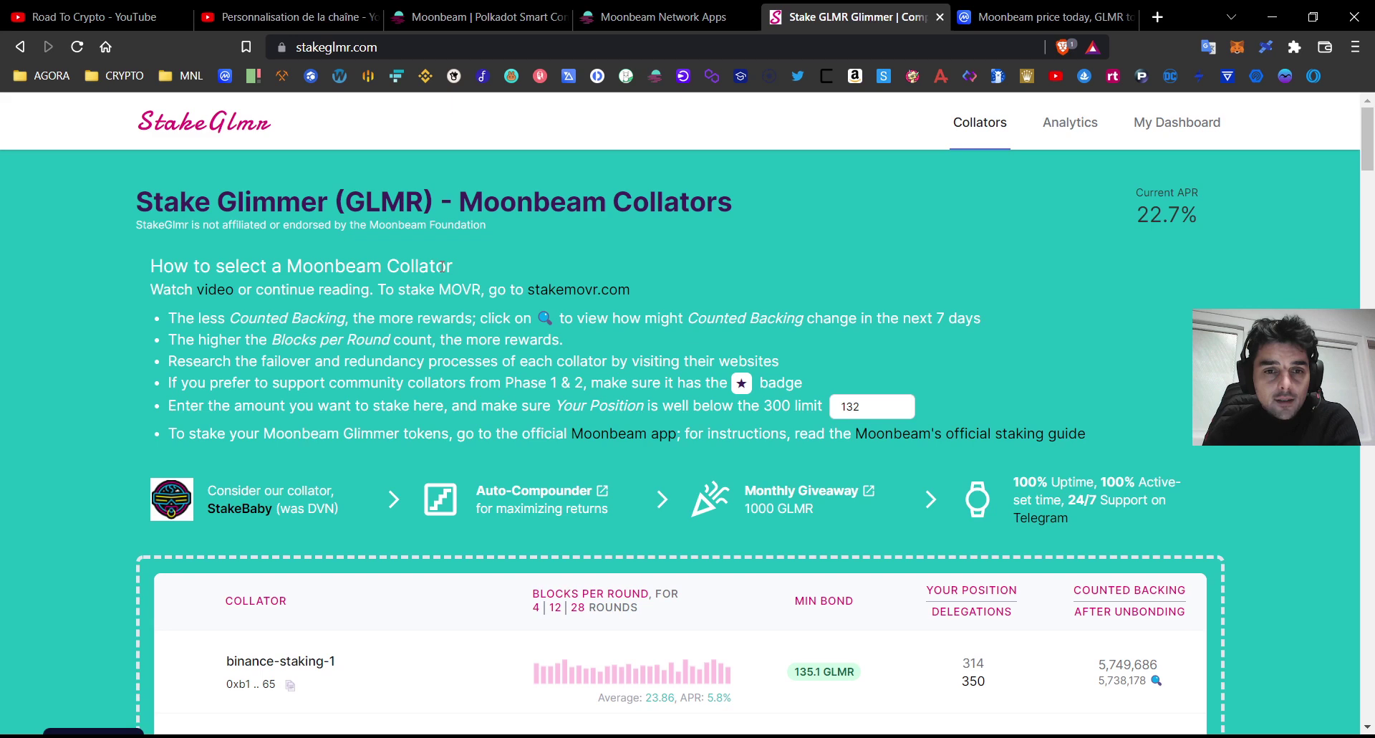
scroll(442, 266, down, 3)
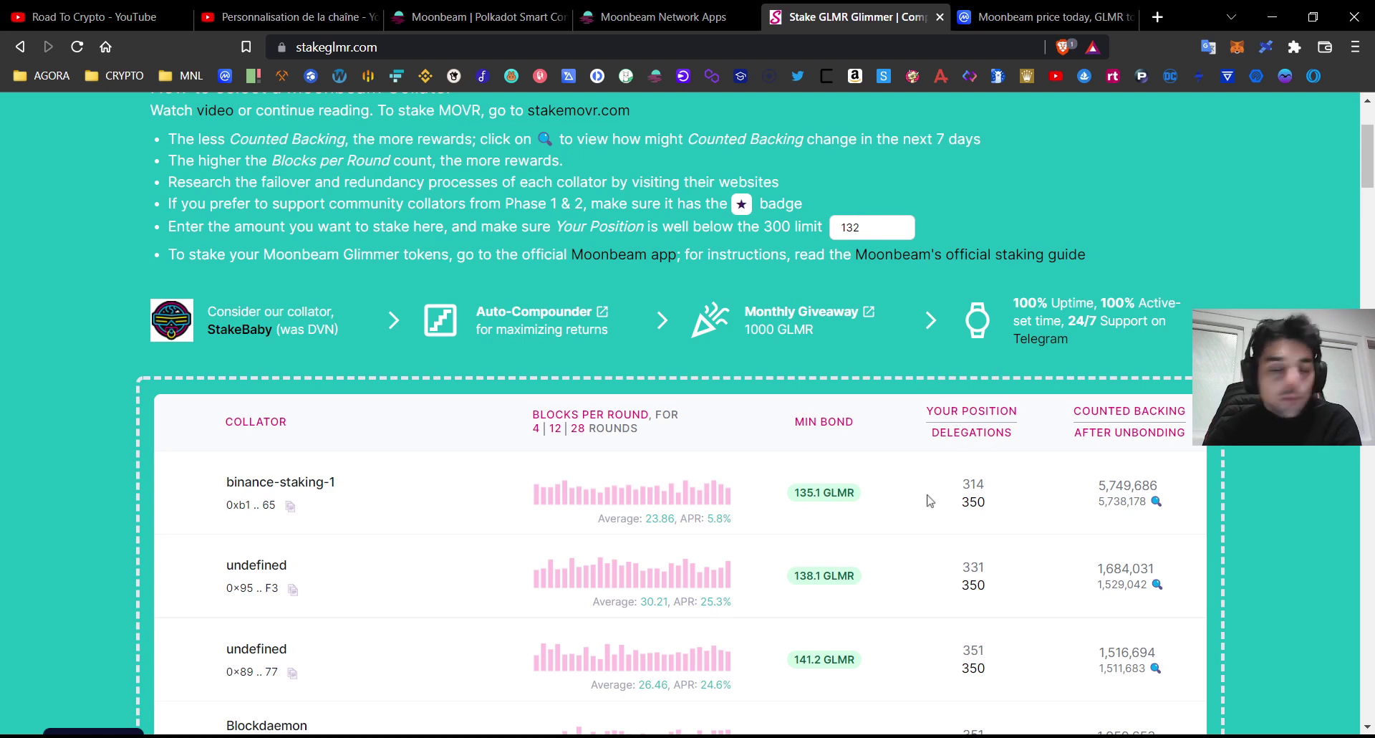
scroll(867, 504, up, 10)
- Return to the Moonbeam staking page, close the collator selection list and check the total staked GLMR
key(ctrl+shift+Tab)
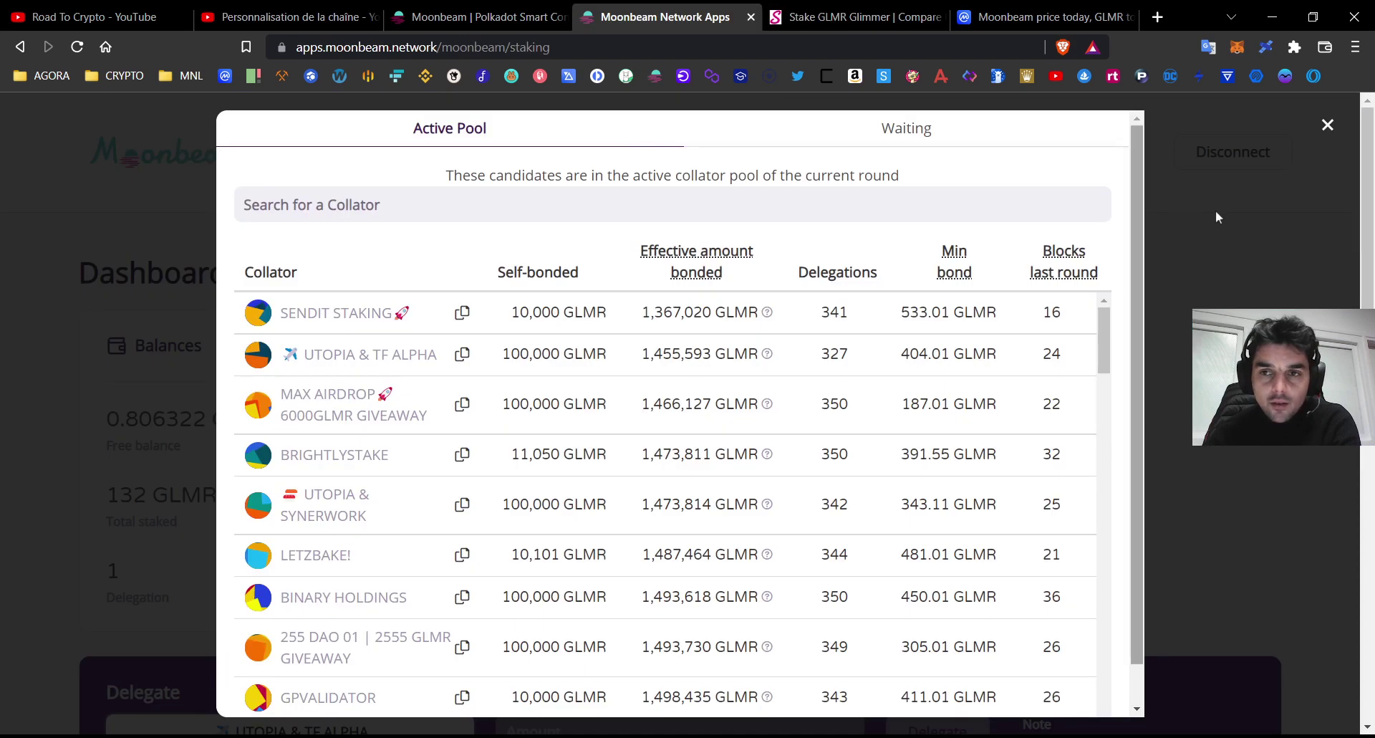
click(1218, 215)
scroll(270, 516, down, 4)
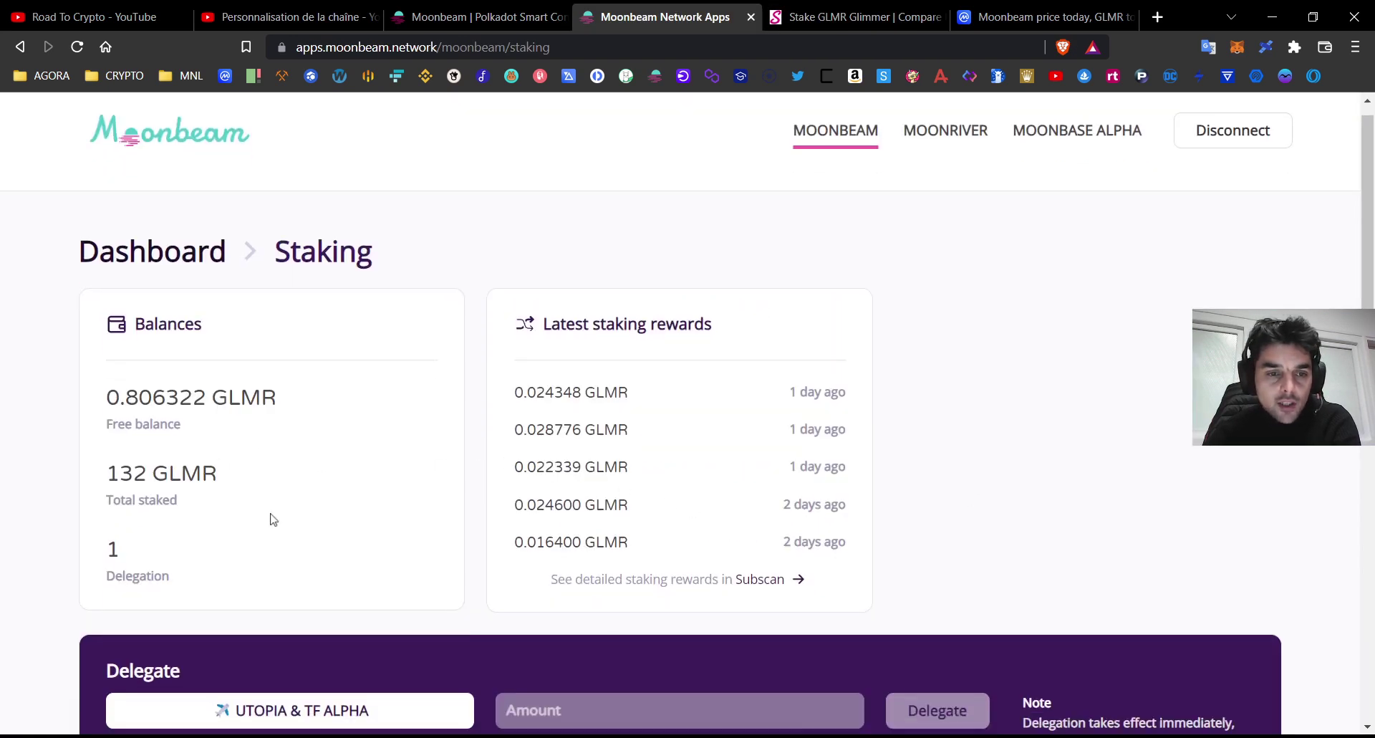
- Review the StakeGlmr stake amount and collator table, sorting by minimum bond in descending order and back to ascending order
click(846, 16)
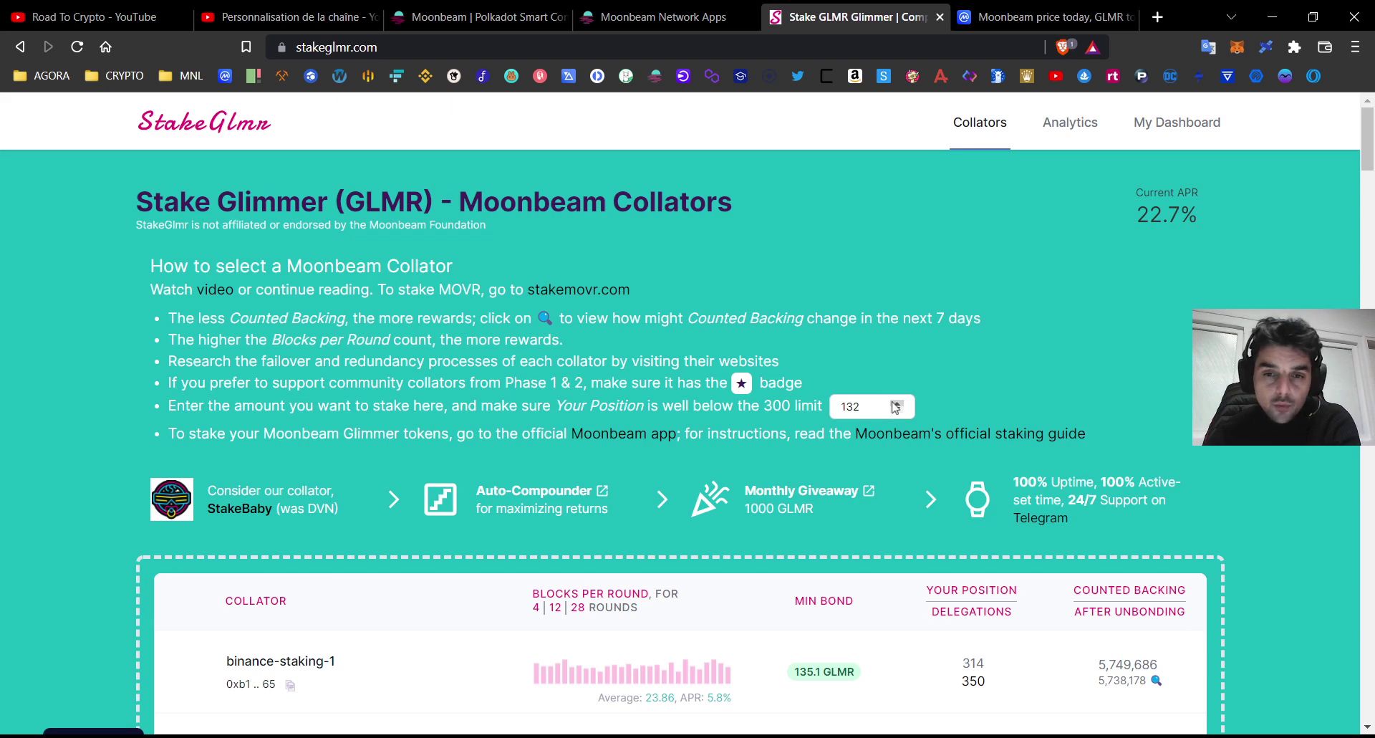
scroll(864, 291, down, 1)
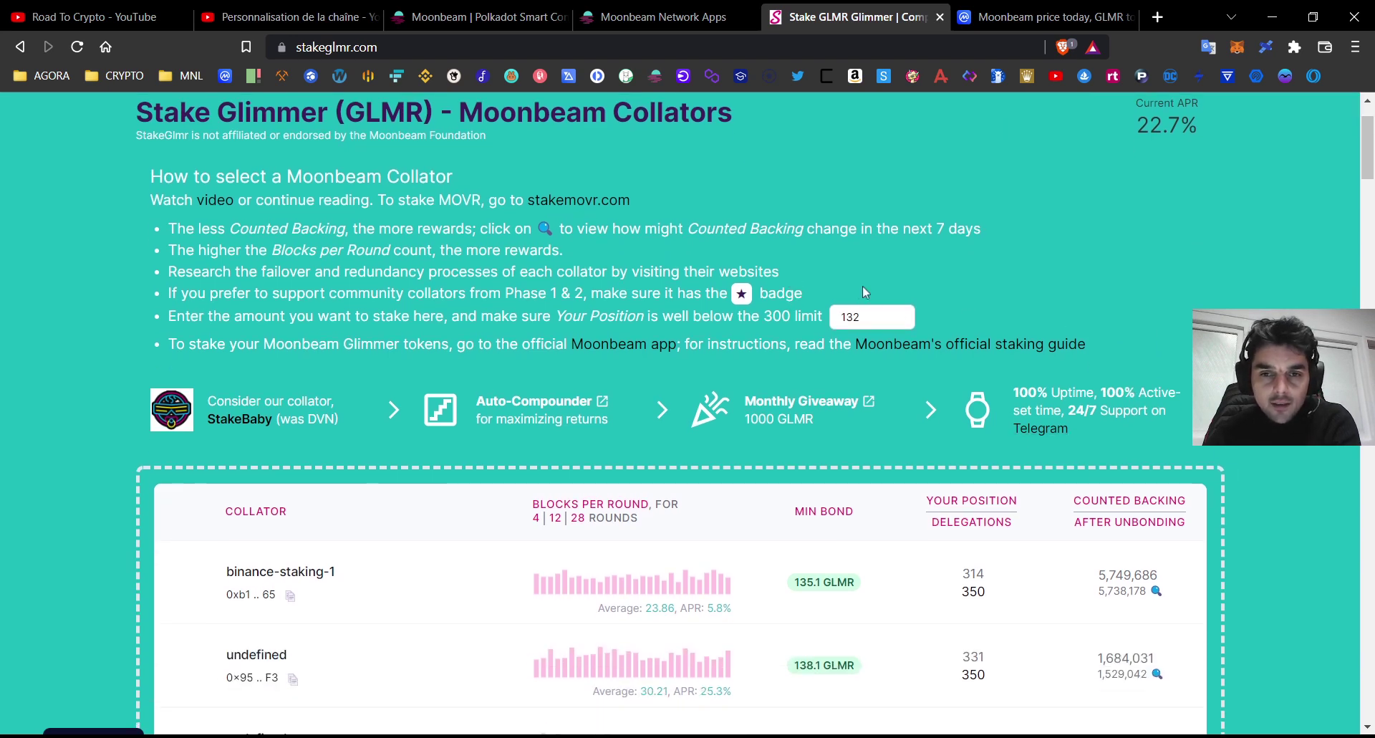
click(875, 316)
scroll(875, 315, down, 2)
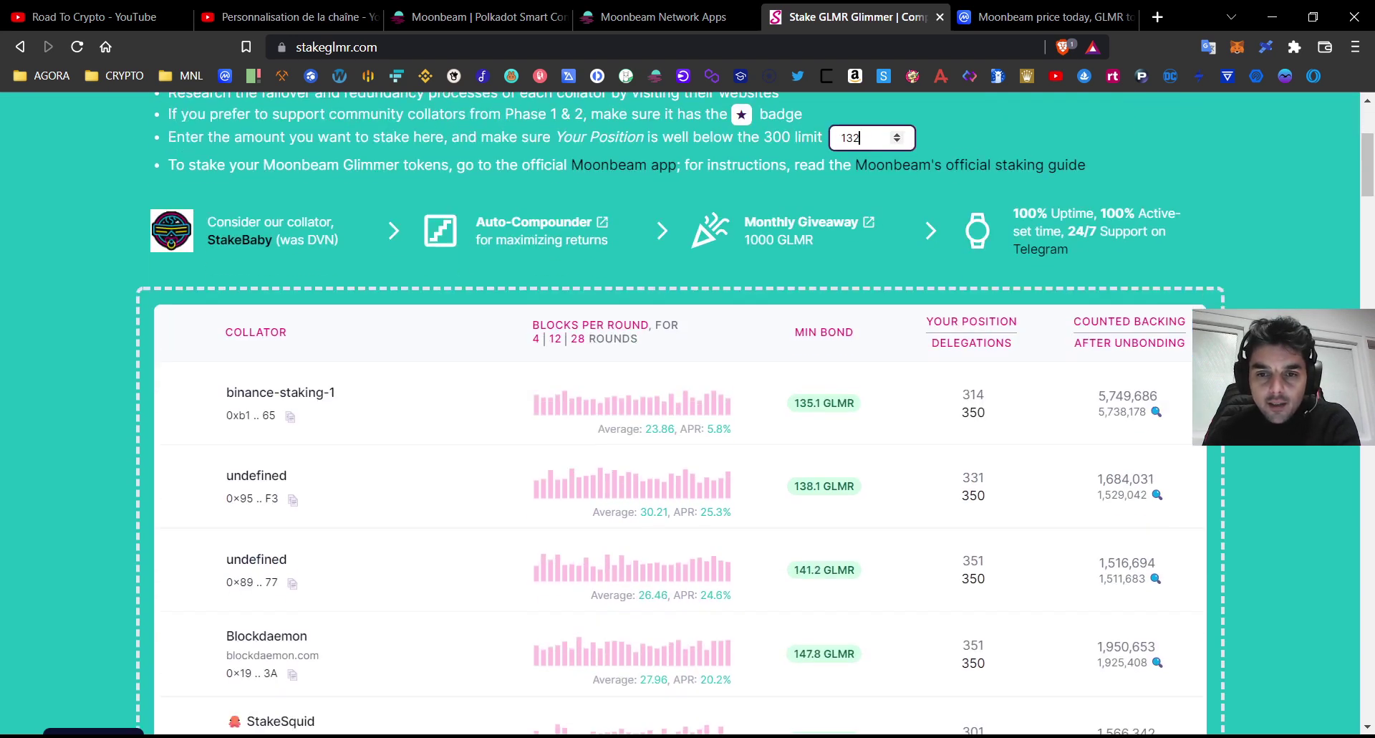
scroll(1026, 289, down, 1)
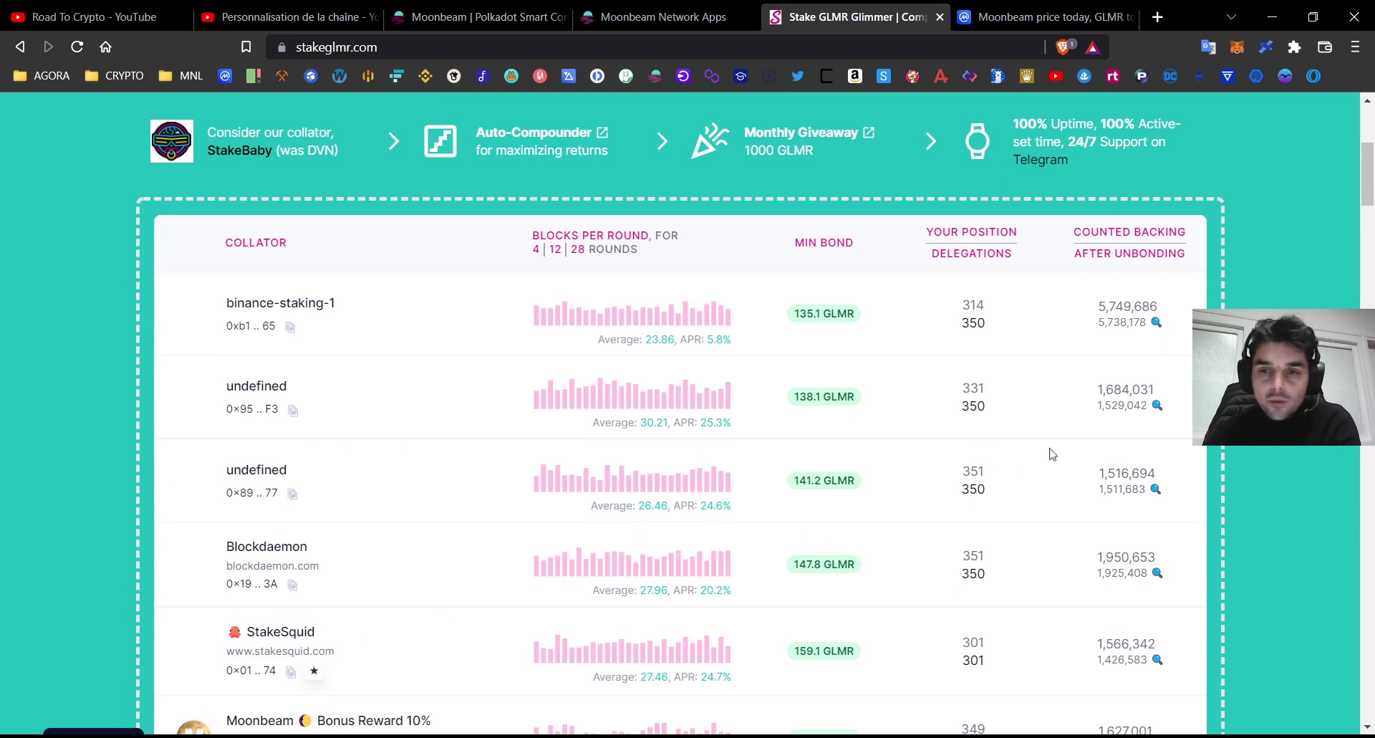
click(825, 244)
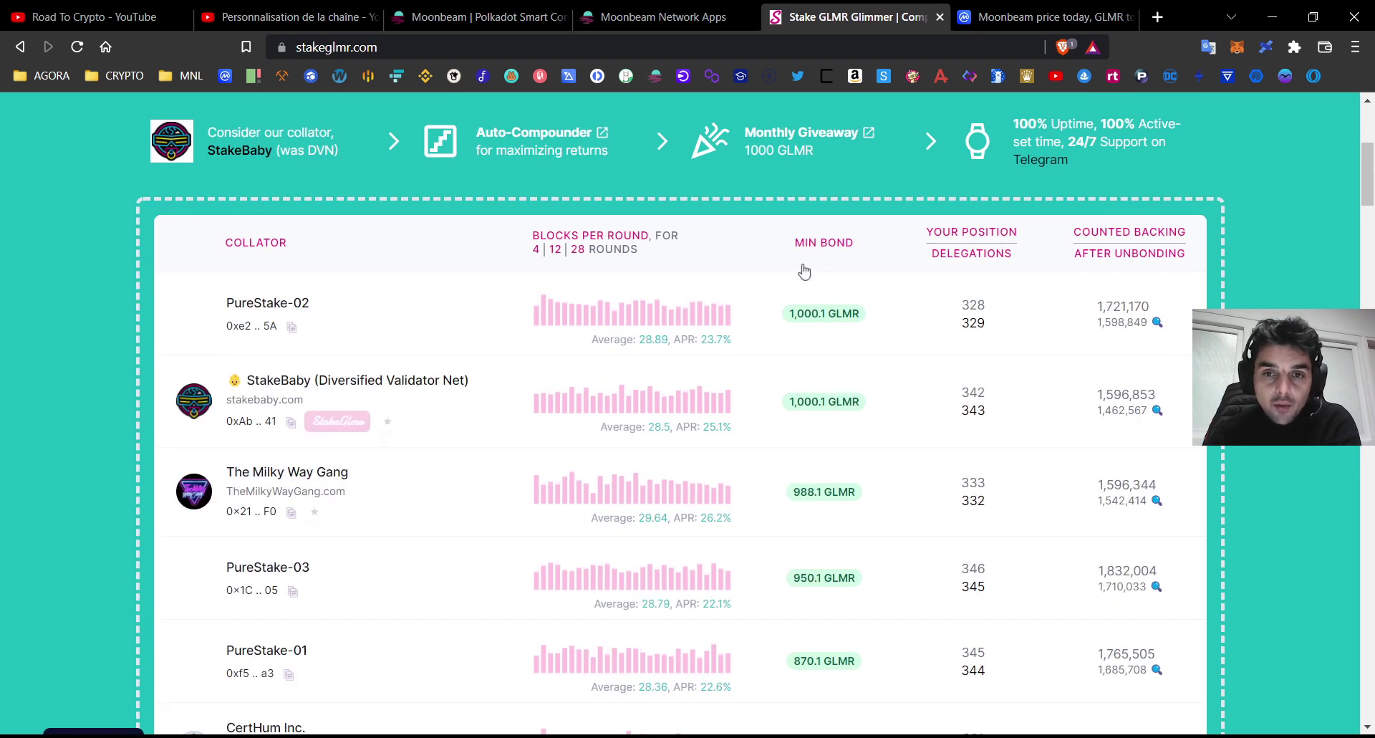
click(821, 247)
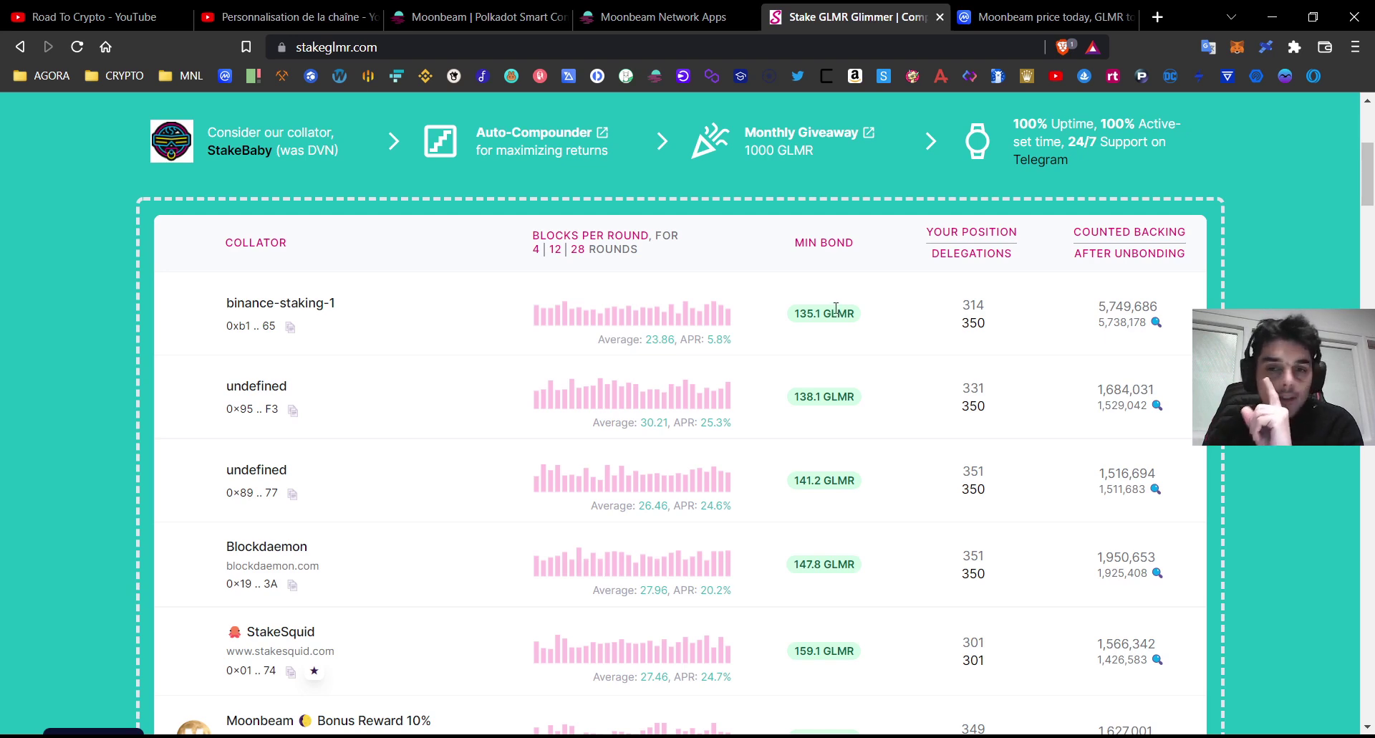
- Set the StakeGlmr stake amount to 135.2 and compare the position it gives with each collator's delegations
scroll(852, 344, up, 5)
click(874, 402)
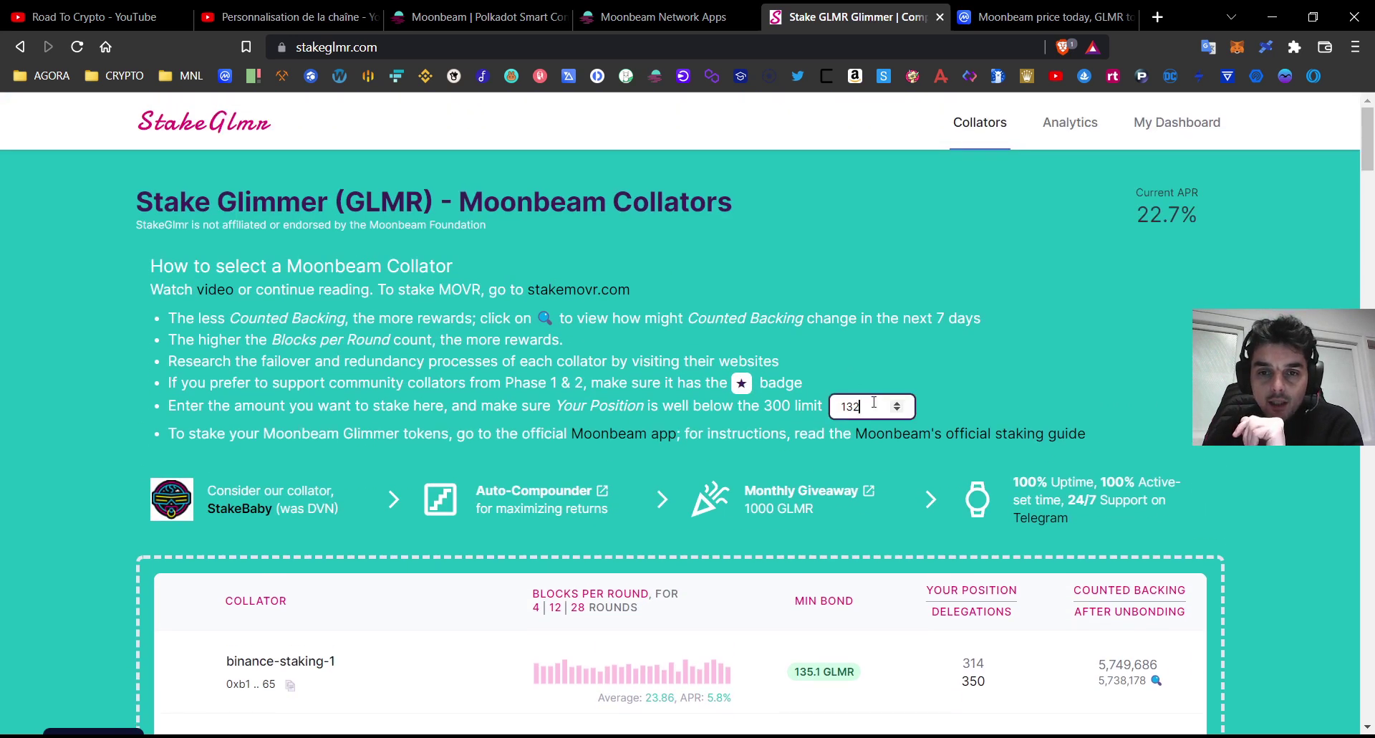
key(BackSpace)
key(BackSpace)
text(35)
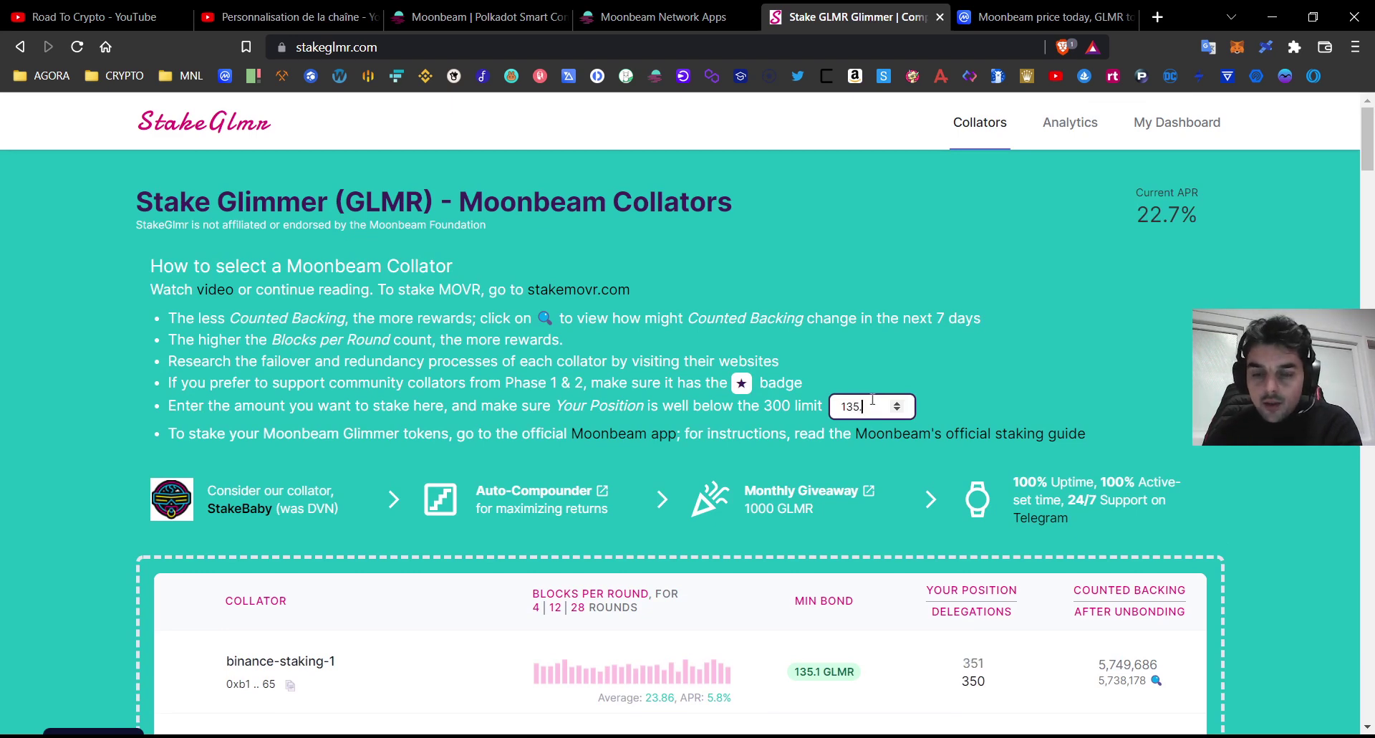
text(.2)
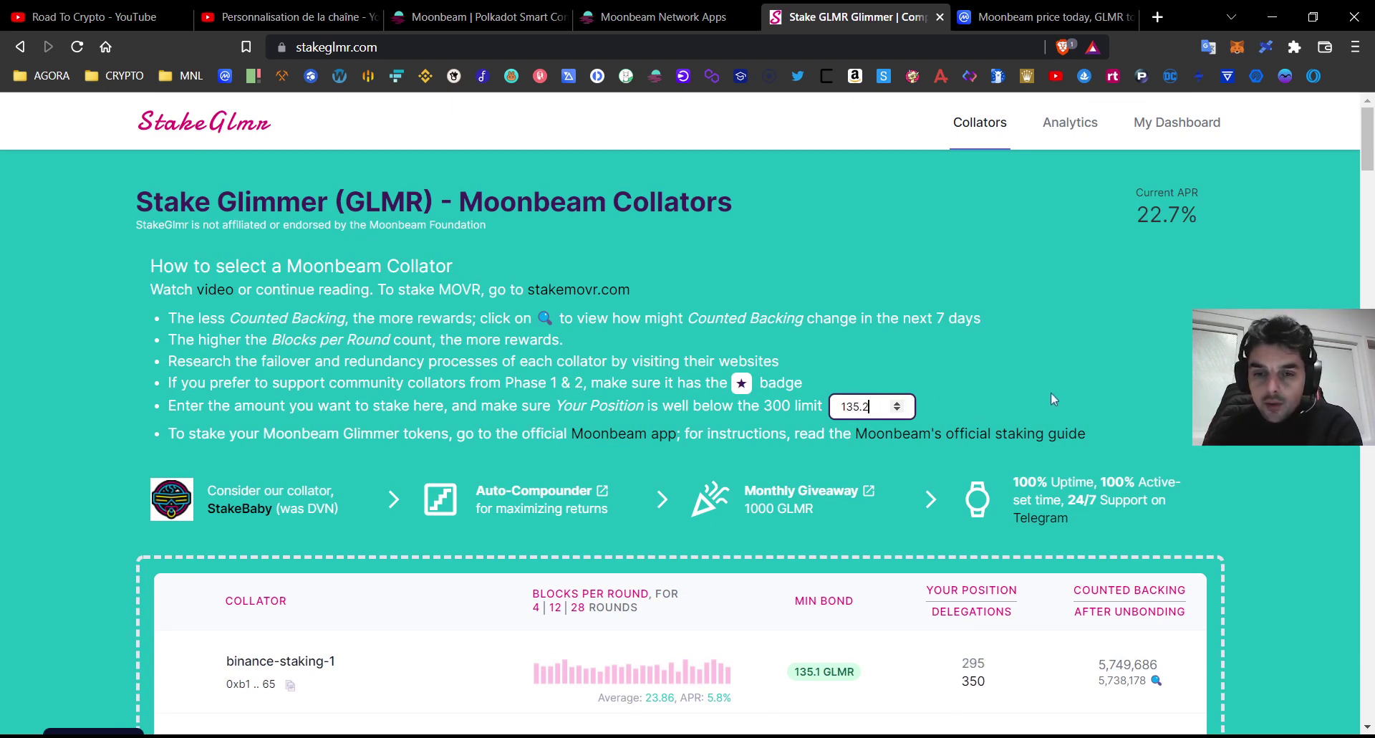
scroll(1060, 404, down, 3)
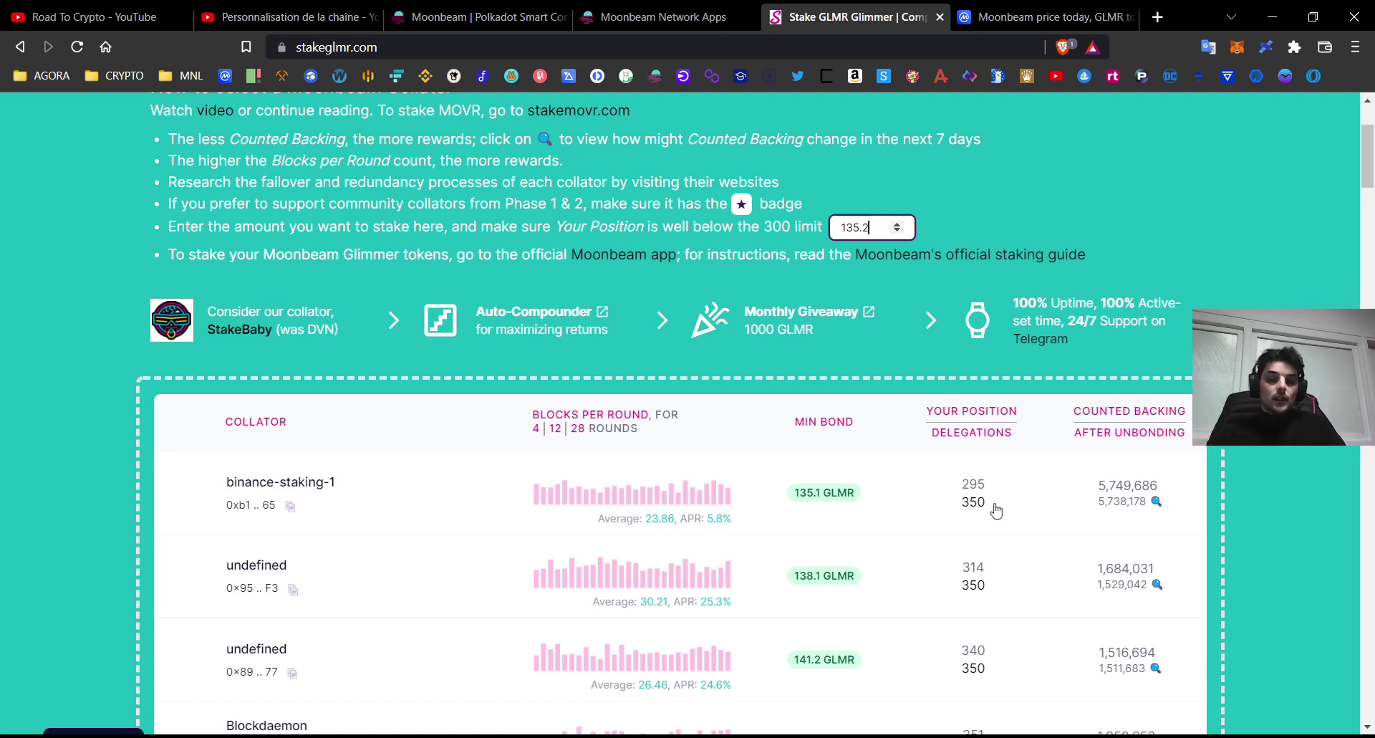
scroll(788, 515, down, 3)
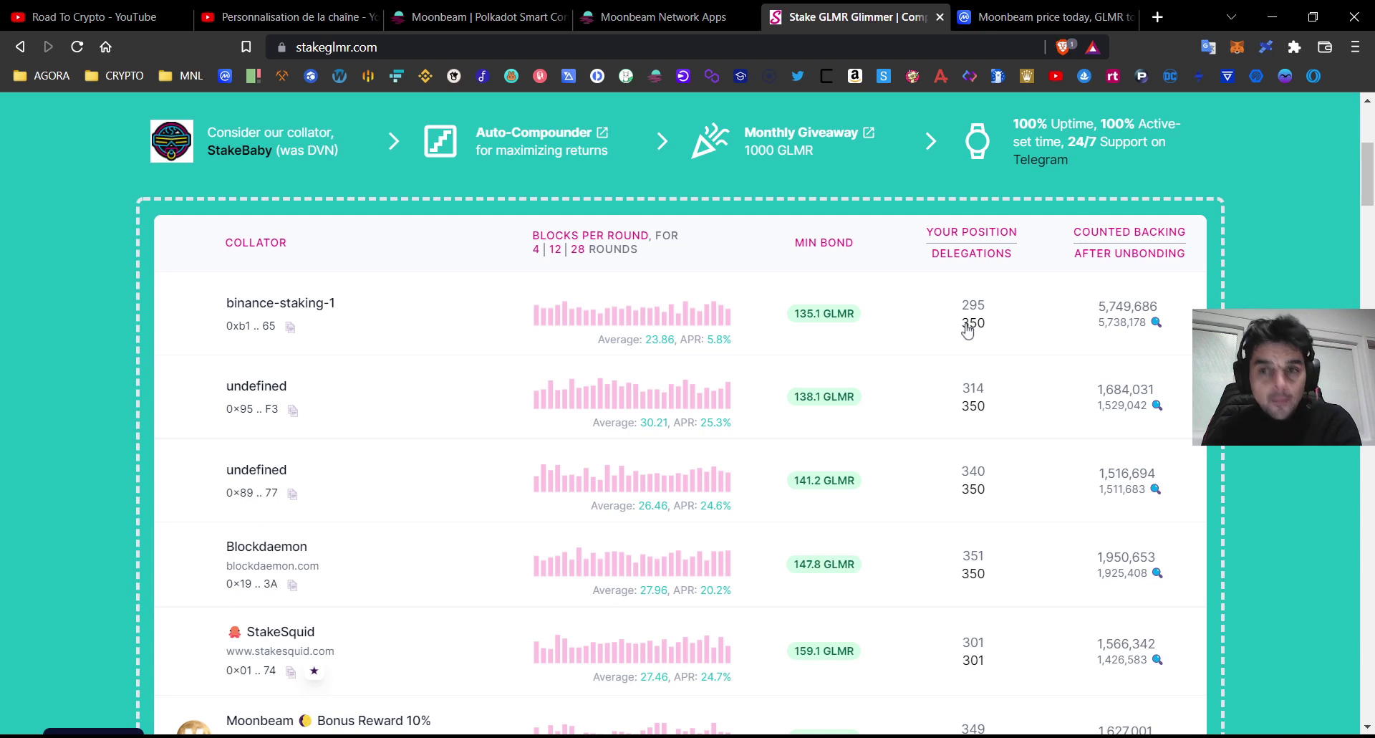
- Return to the Moonbeam staking page and check the existing delegation's reward status and required minimum bond
click(663, 16)
click(462, 8)
click(654, 16)
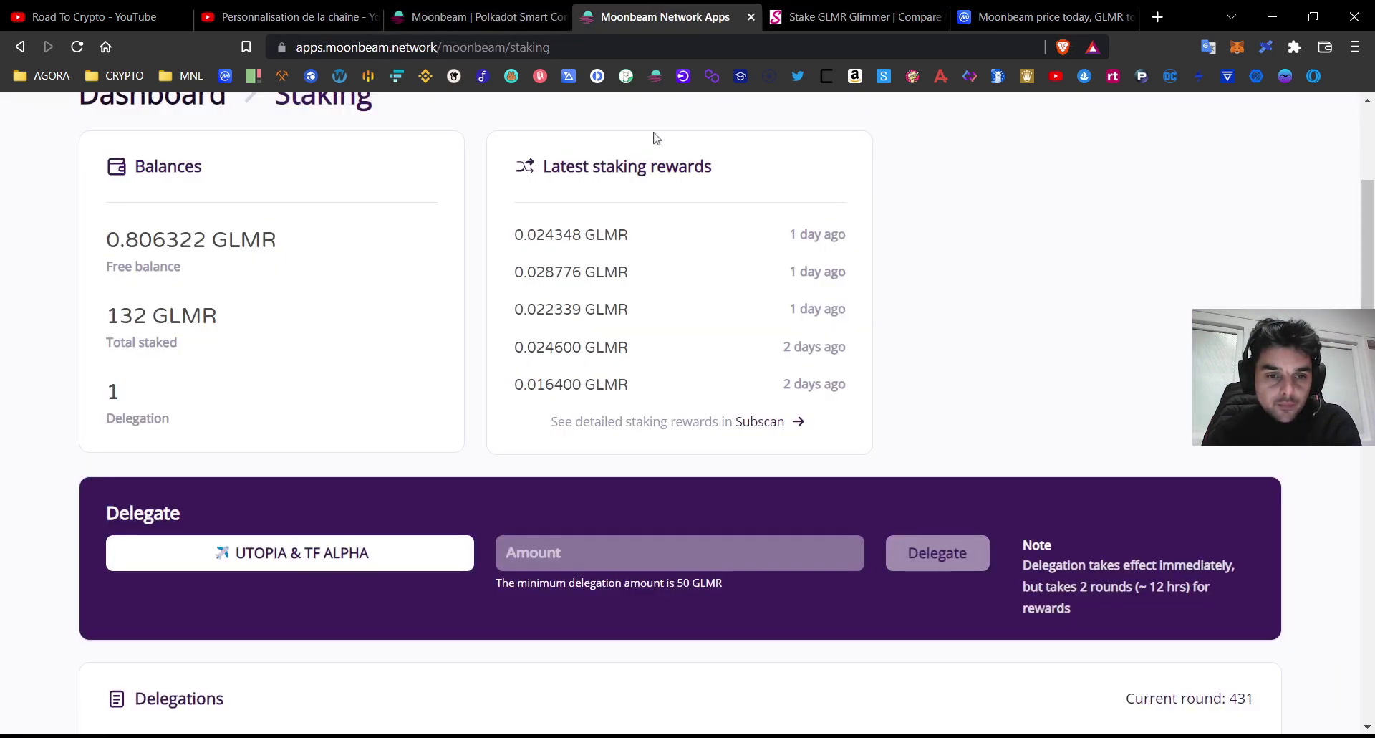
scroll(743, 408, down, 5)
mouse_move(417, 422)
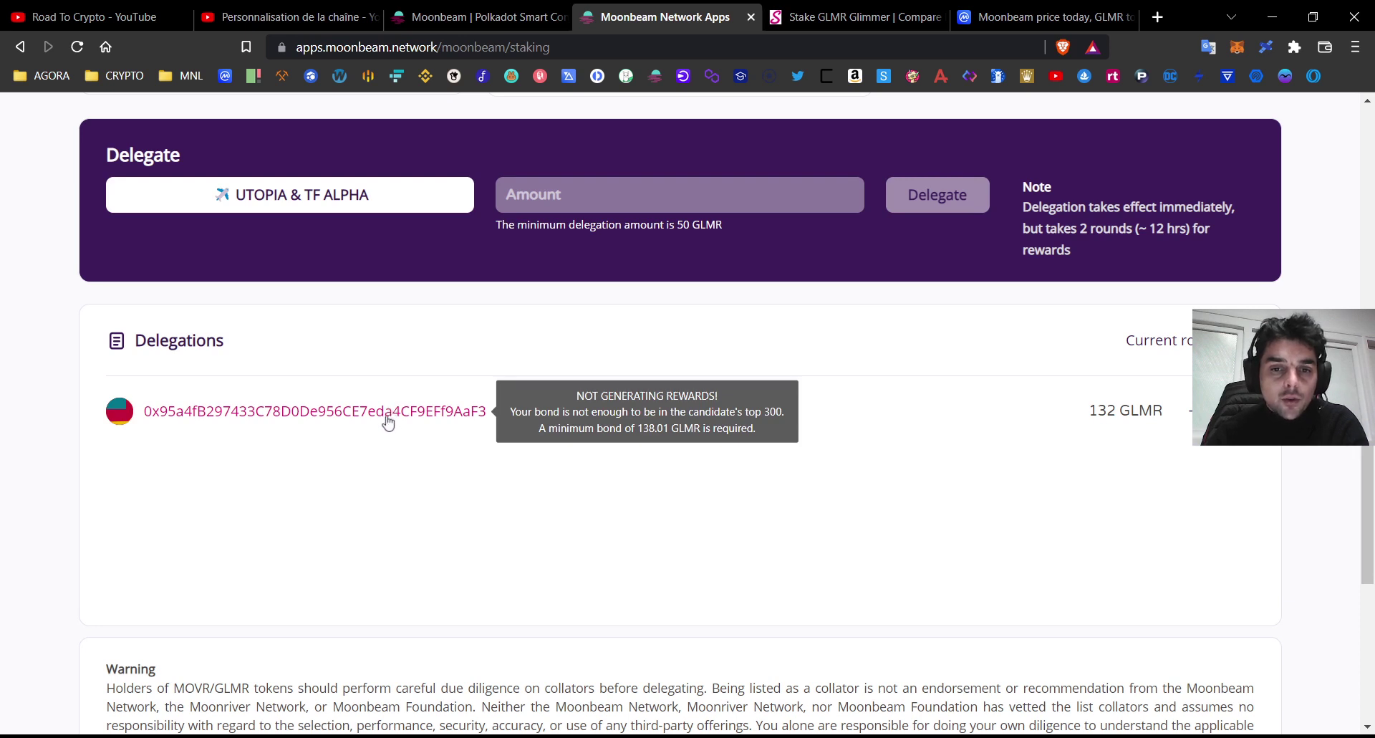
- Inspect the options to bond more to the existing delegation and to revoke it, cancelling both dialogs
click(1191, 410)
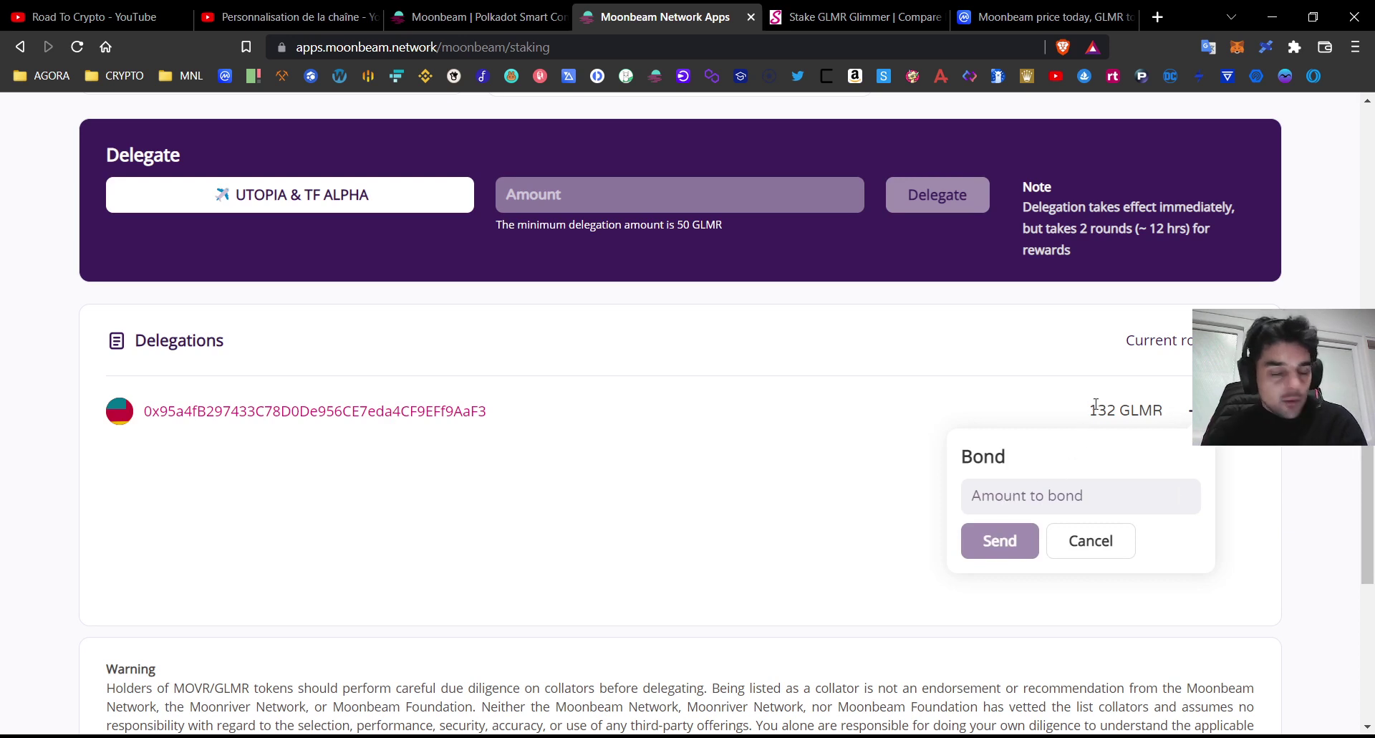
click(1129, 548)
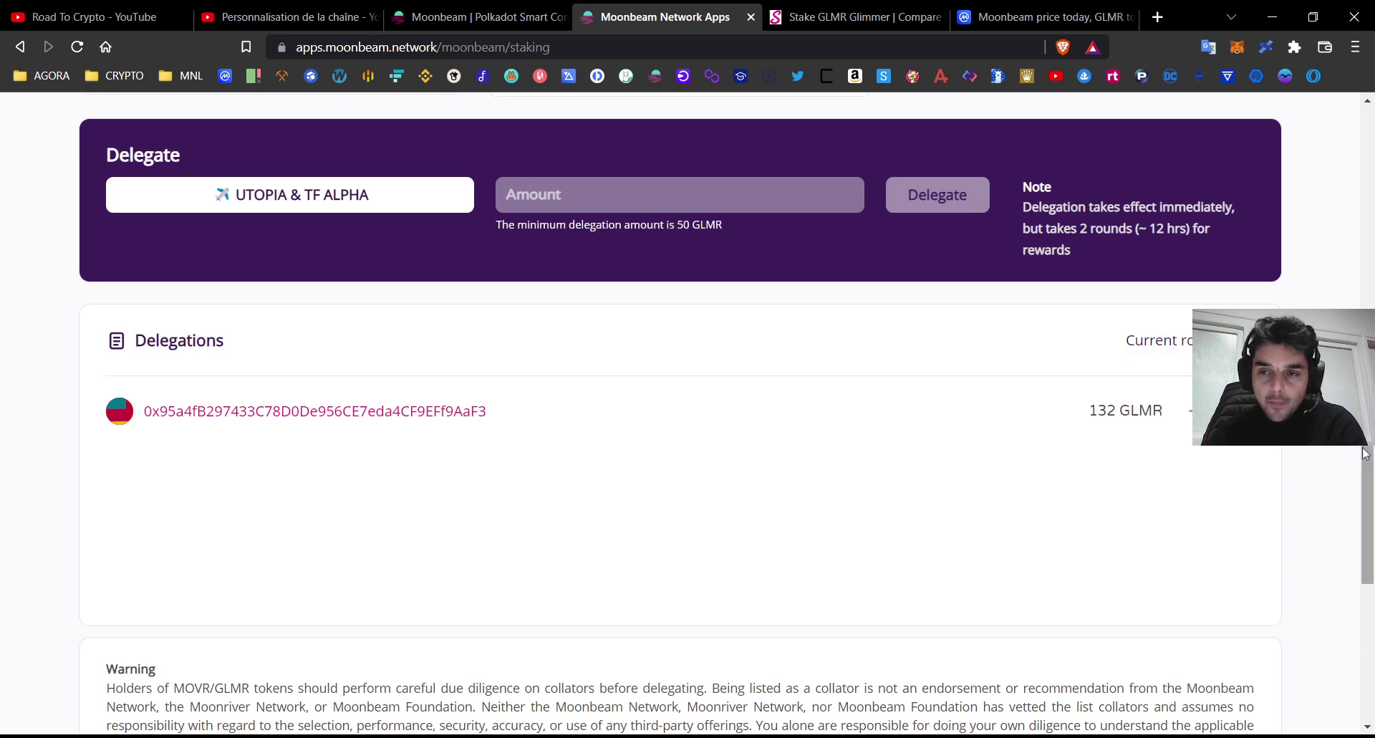
scroll(1265, 586, up, 2)
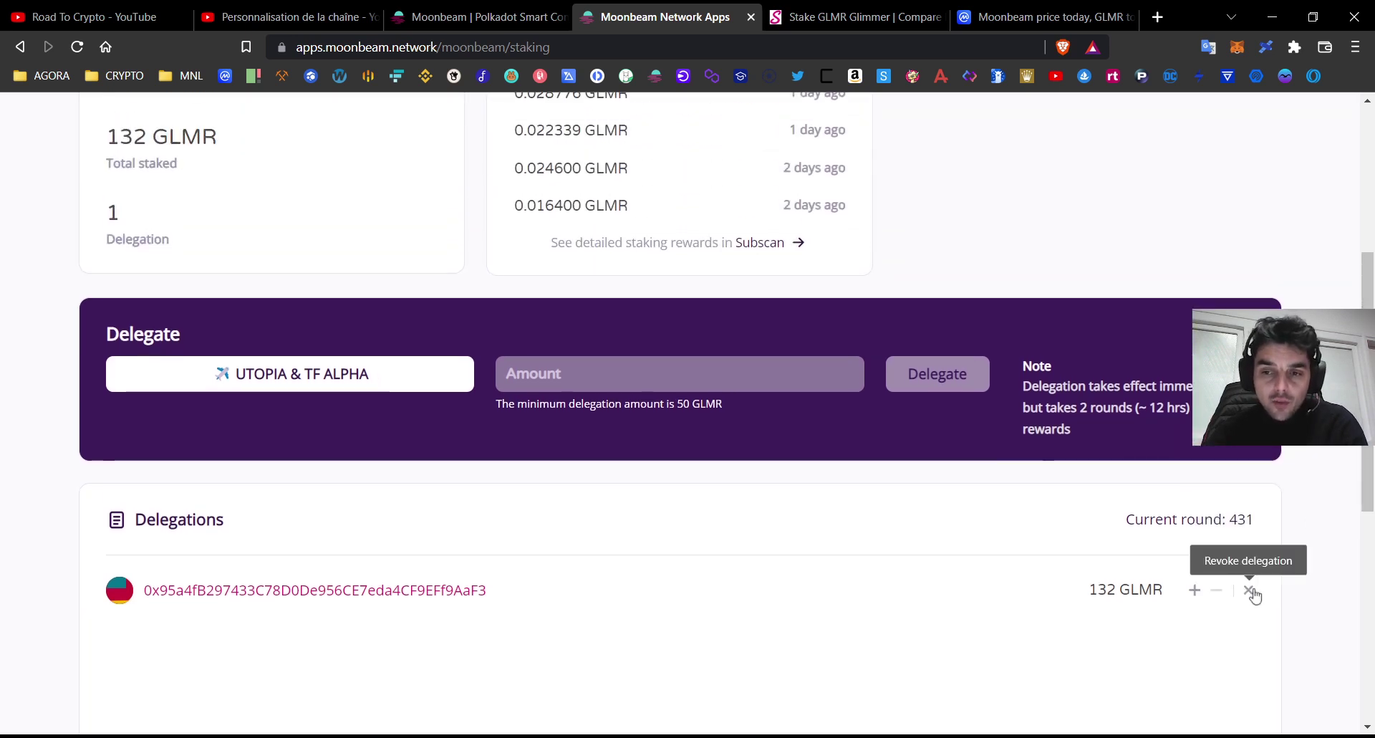
click(1251, 591)
scroll(1257, 663, down, 2)
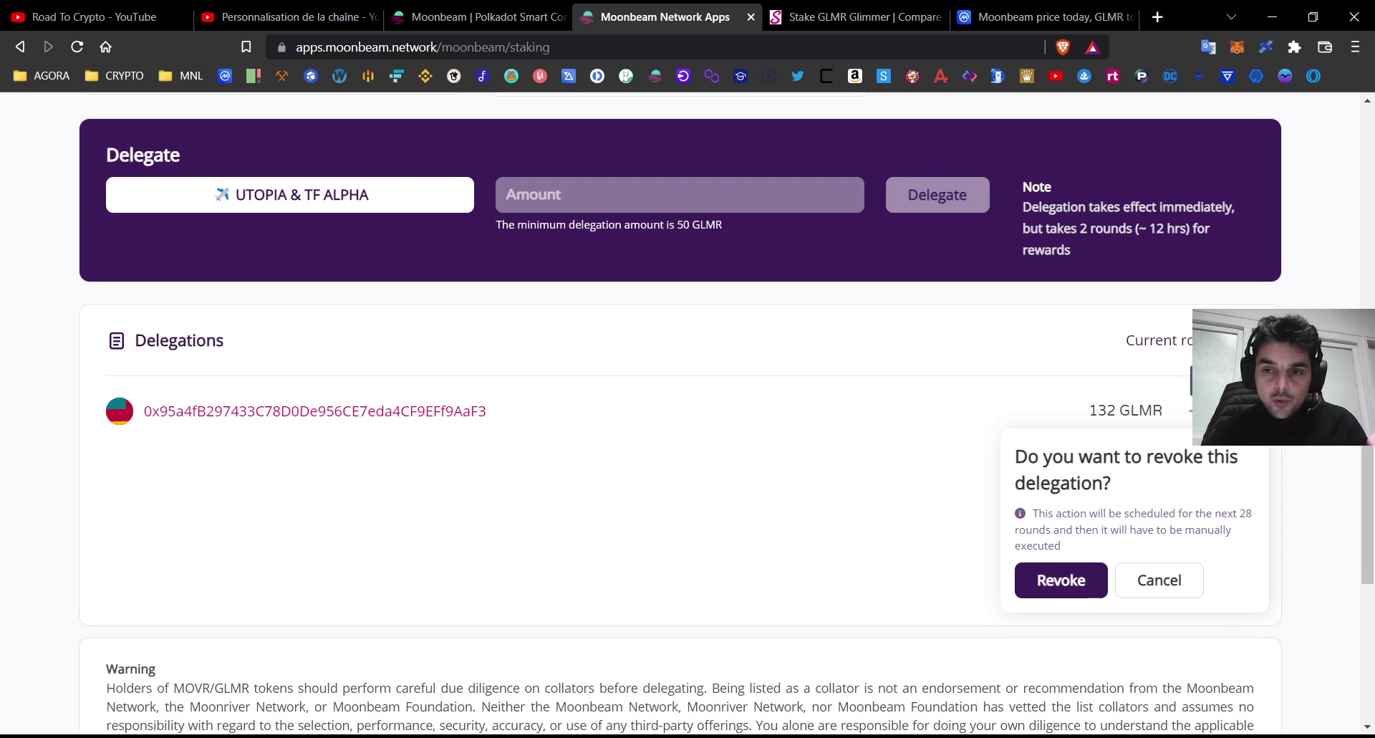
click(1160, 580)
scroll(1182, 404, up, 2)
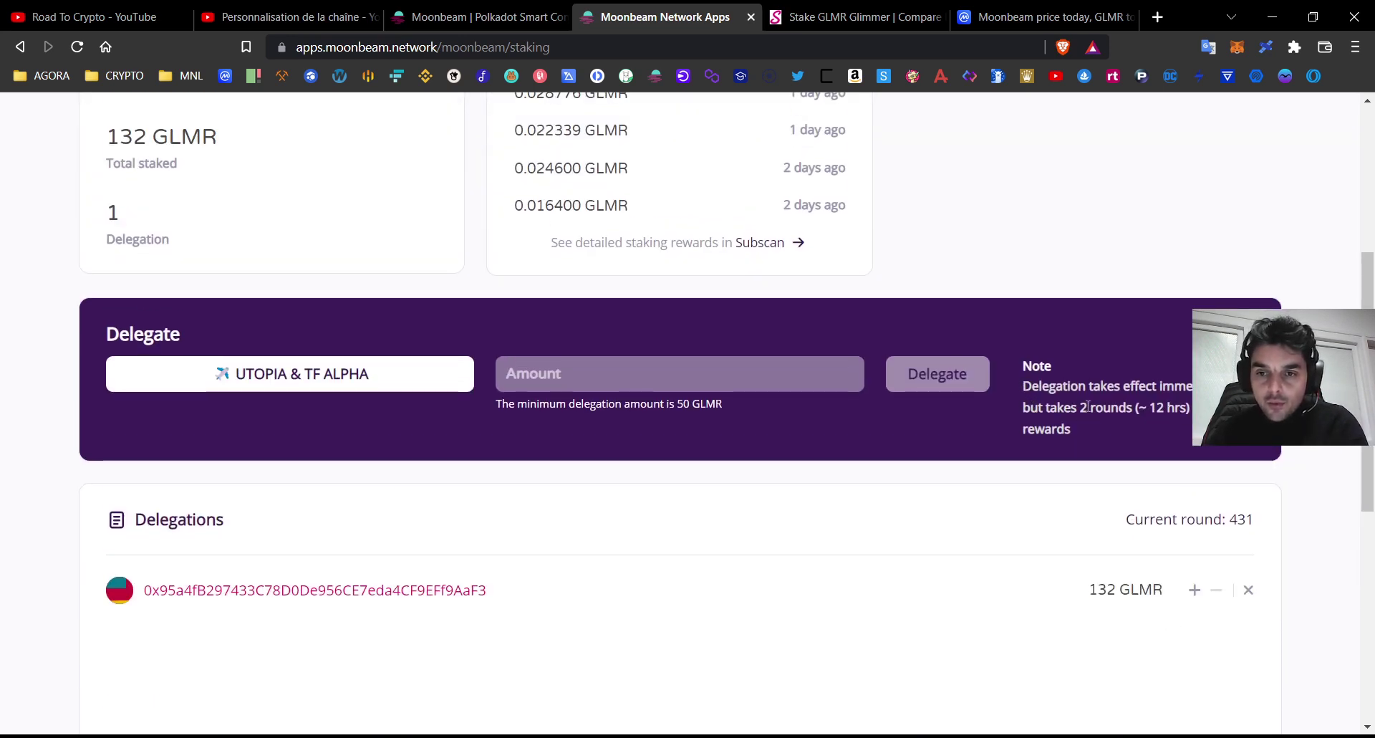
- Read the Delegate section's note on when a delegation takes effect and how long rewards take
drag(1080, 407, 1190, 407)
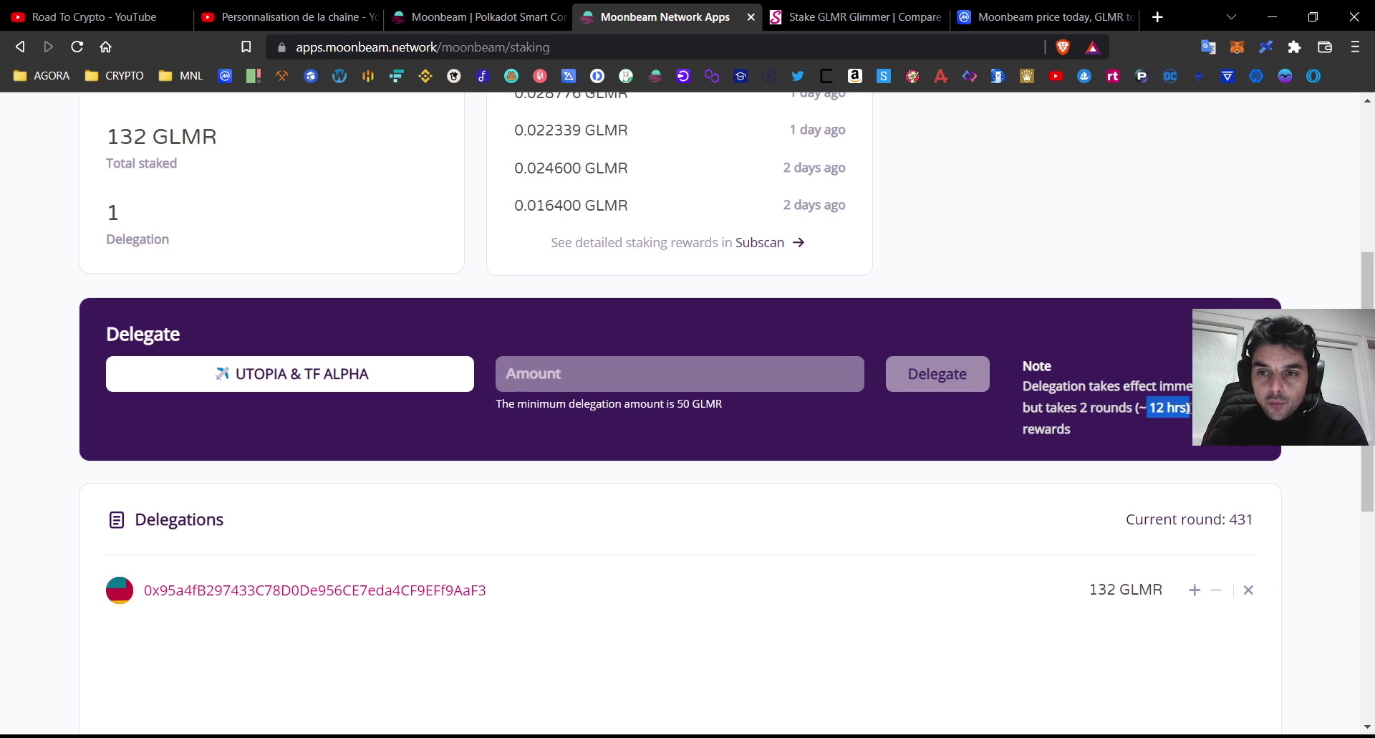
click(1189, 431)
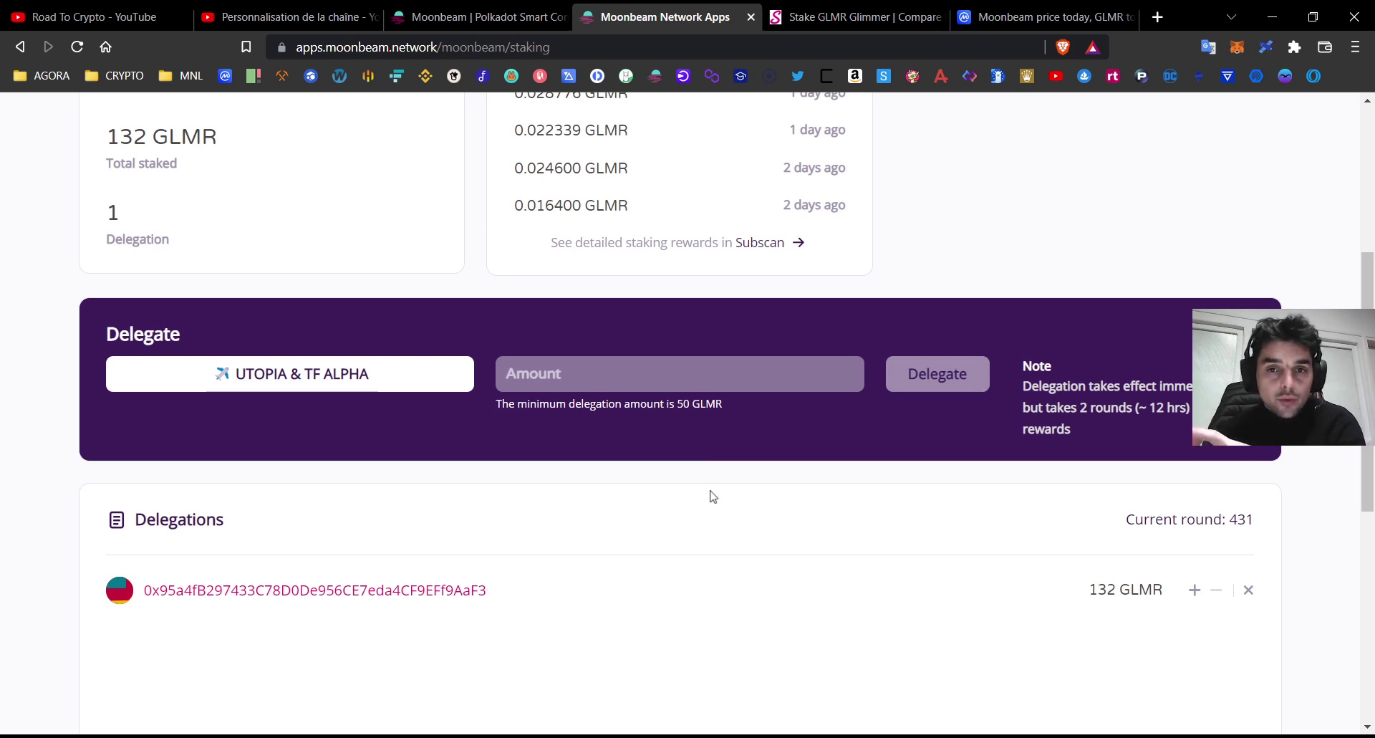
scroll(712, 496, up, 2)
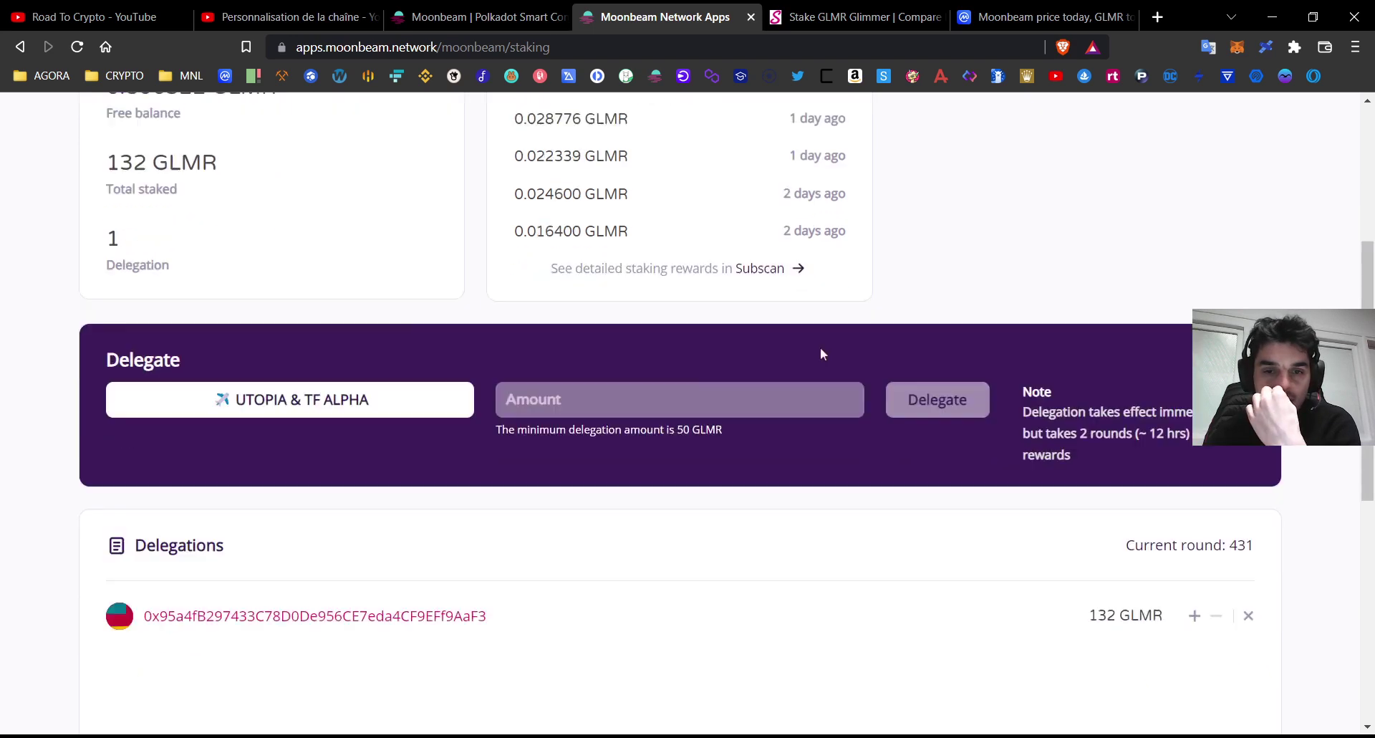
scroll(820, 346, down, 4)
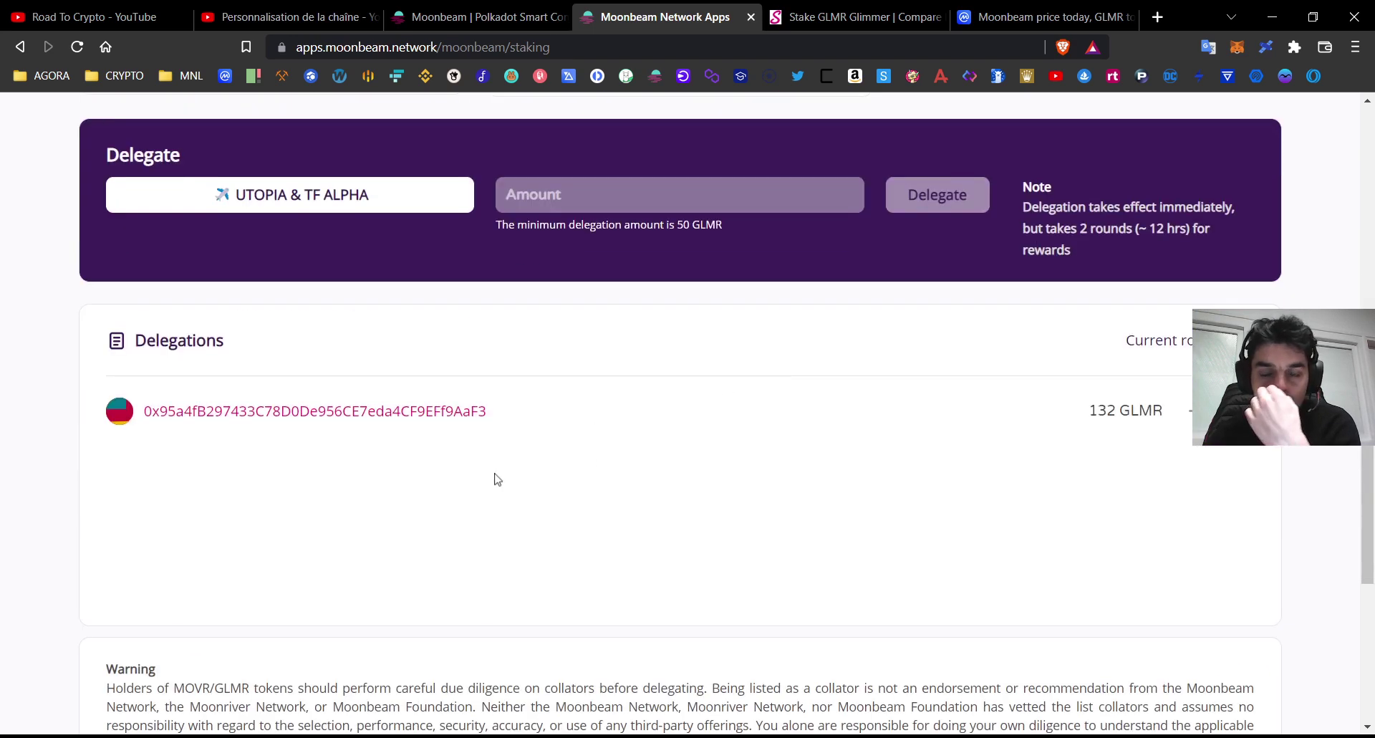
- Set the StakeGlmr stake amount to 132 to check the position it gives with each collator, and return to the Moonbeam staking page
mouse_move(368, 420)
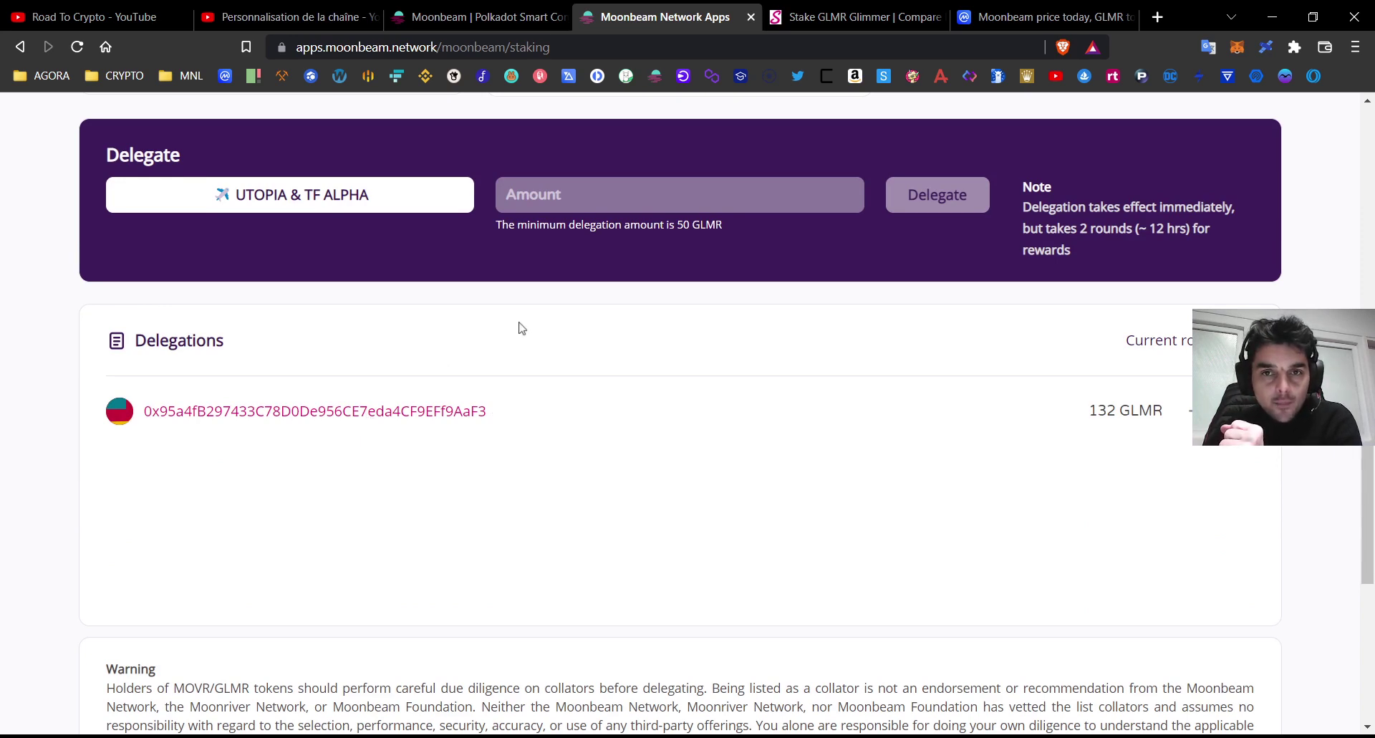
scroll(518, 322, up, 5)
click(480, 17)
click(909, 11)
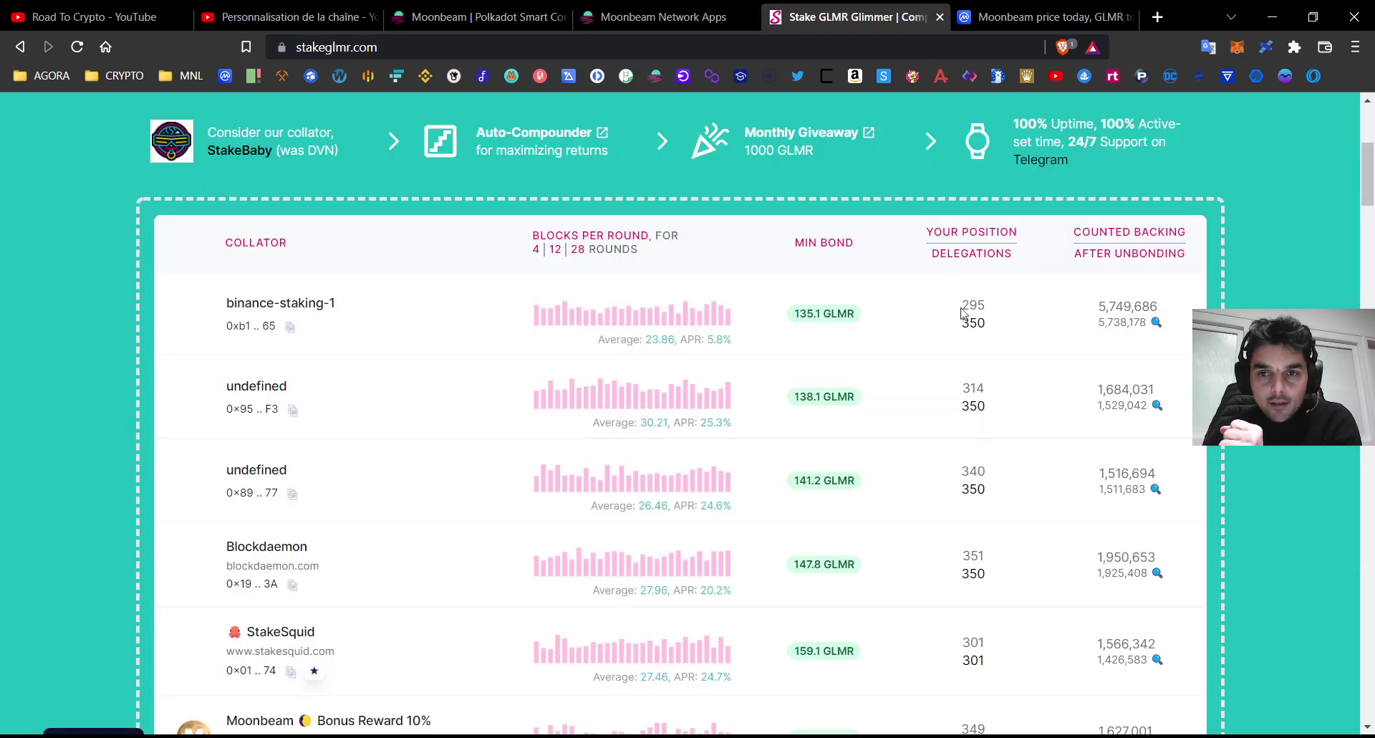
scroll(956, 318, up, 5)
scroll(399, 467, down, 3)
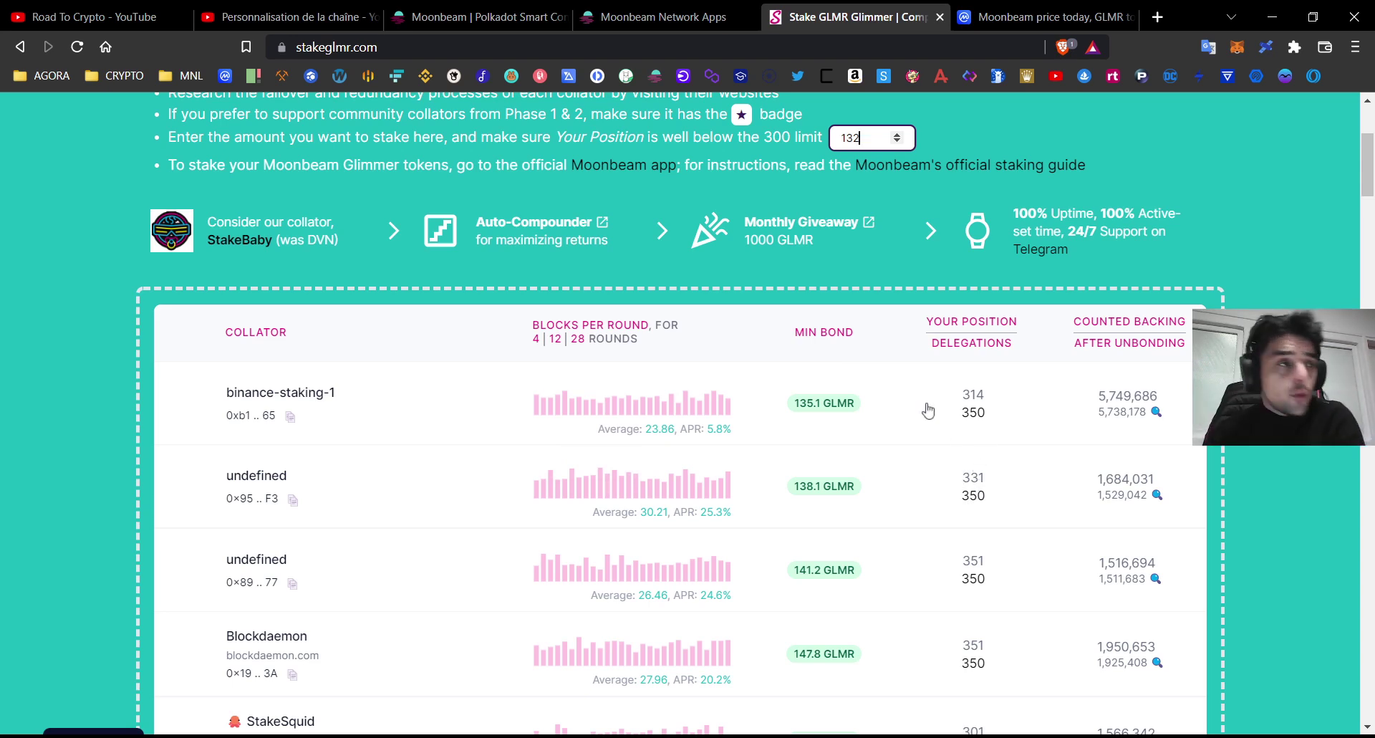
click(660, 15)
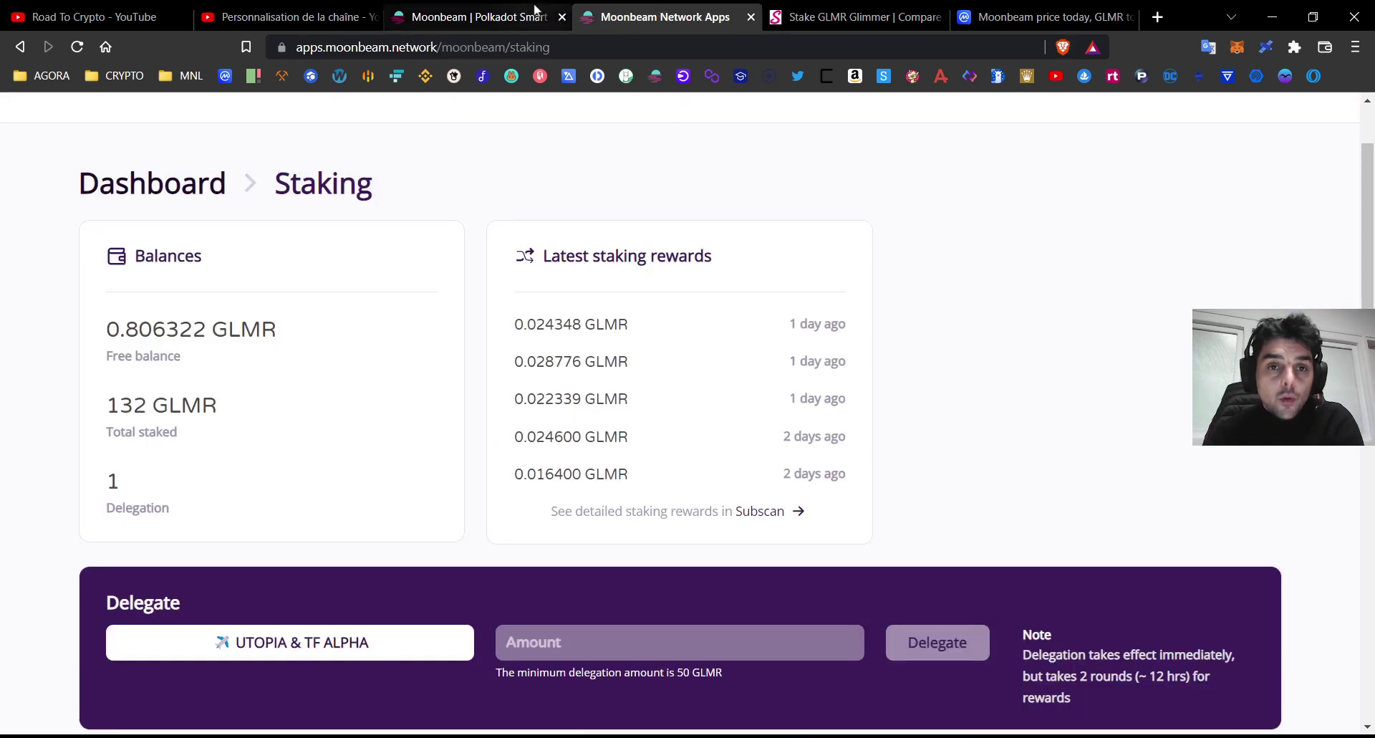
click(487, 16)
click(629, 16)
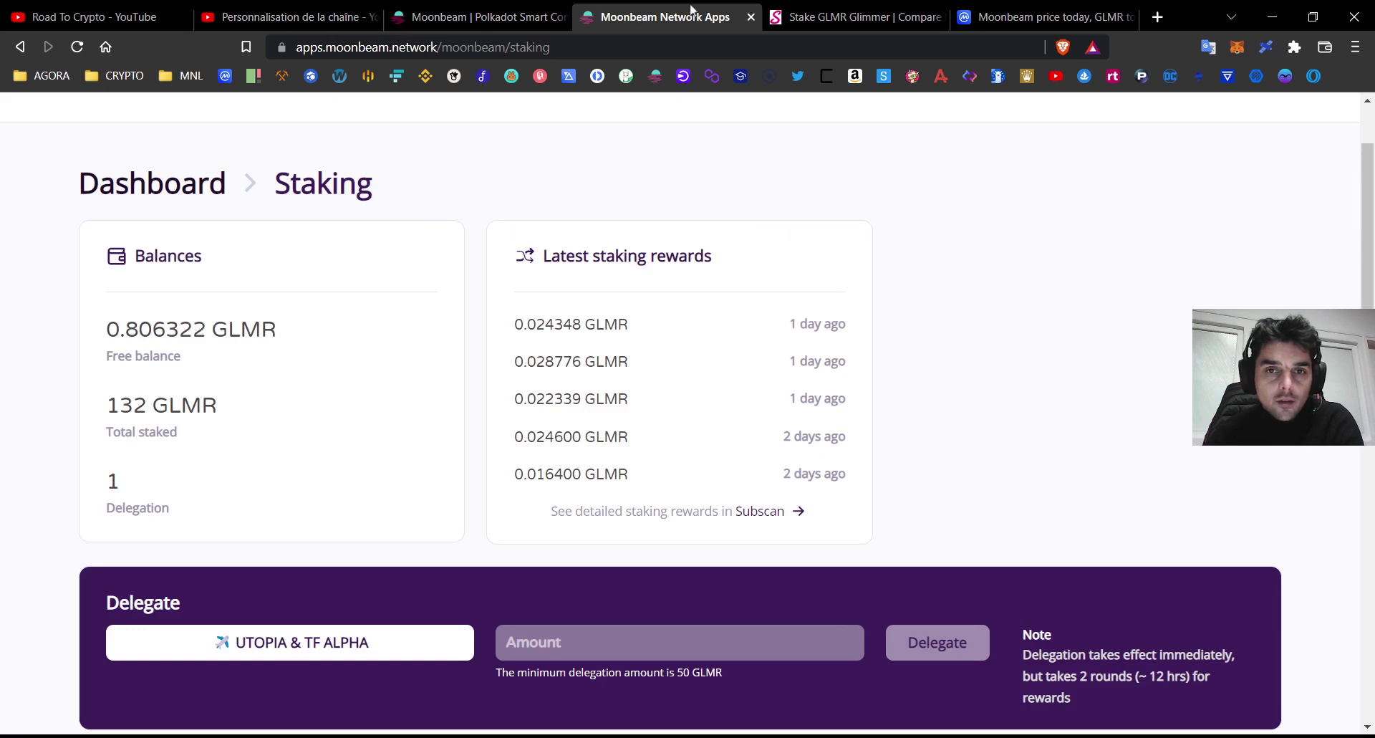
click(513, 11)
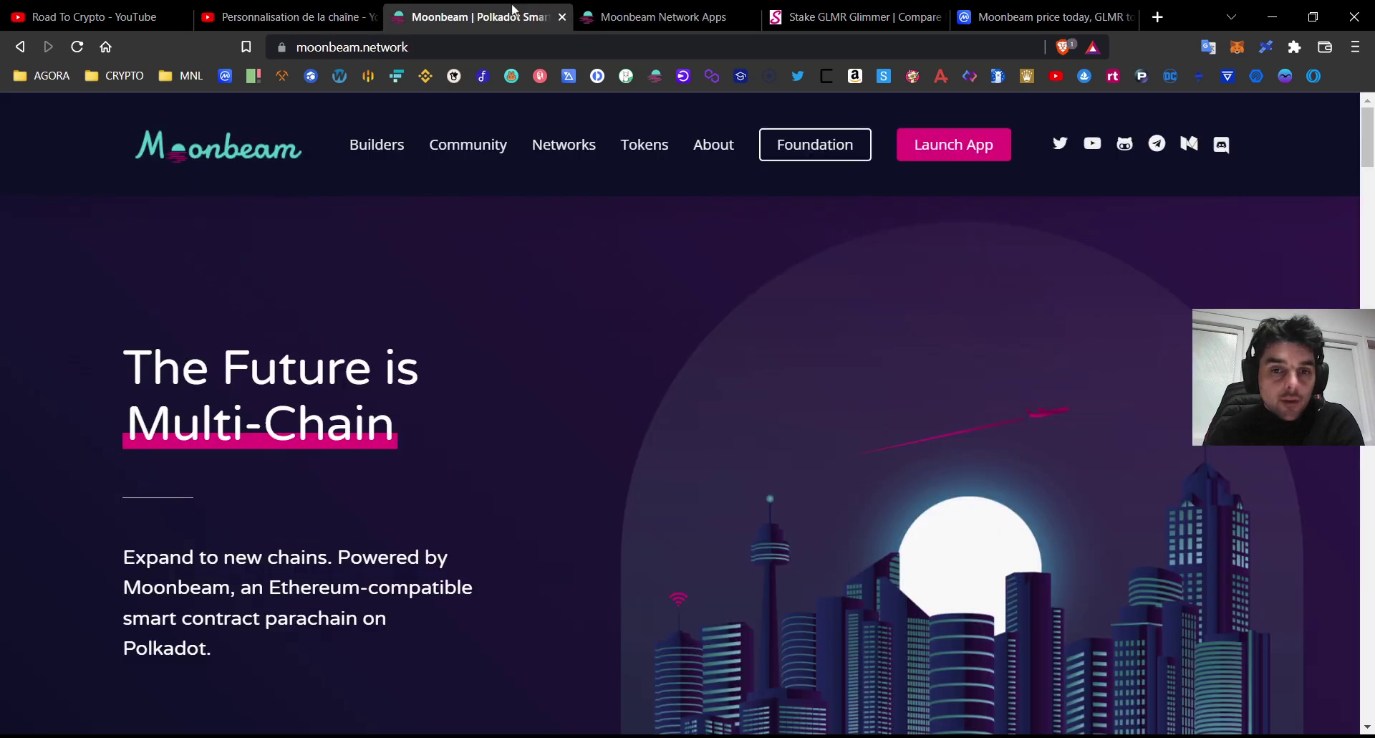
click(592, 11)
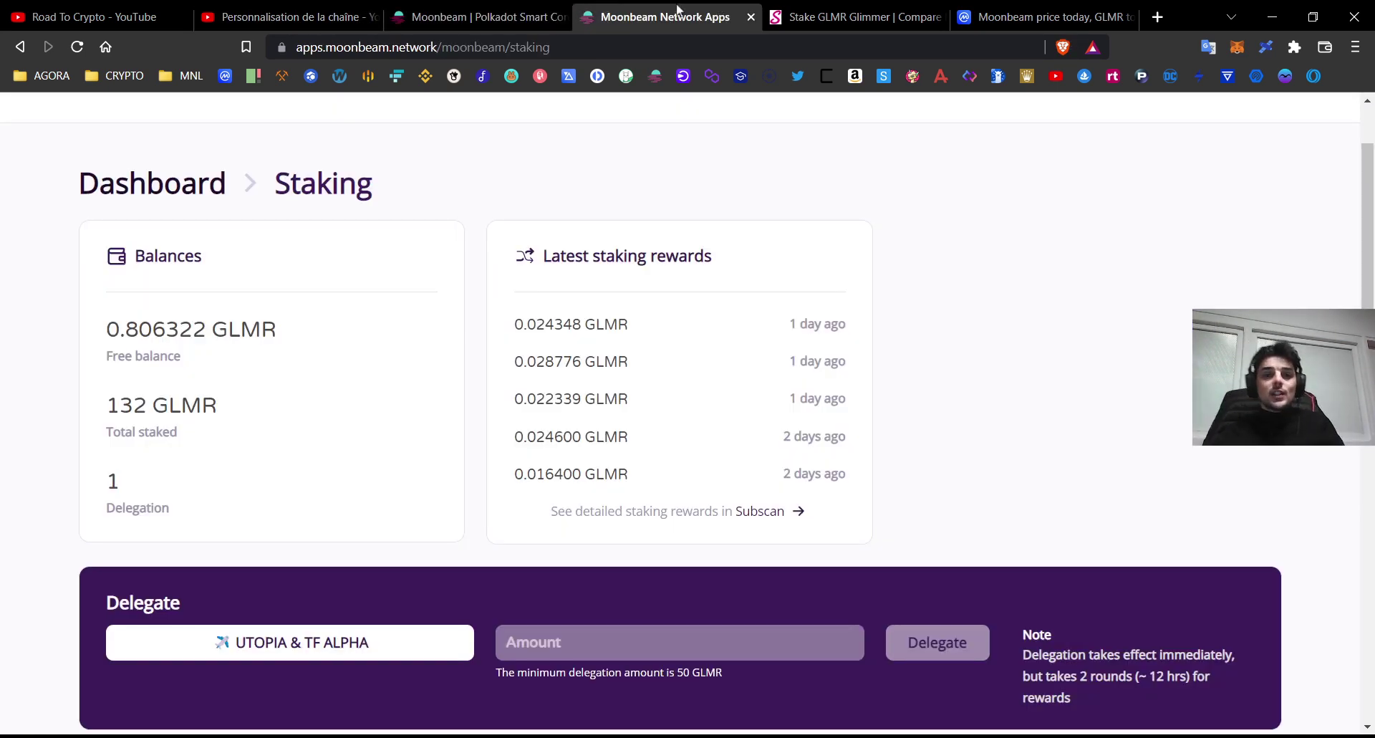
click(518, 10)
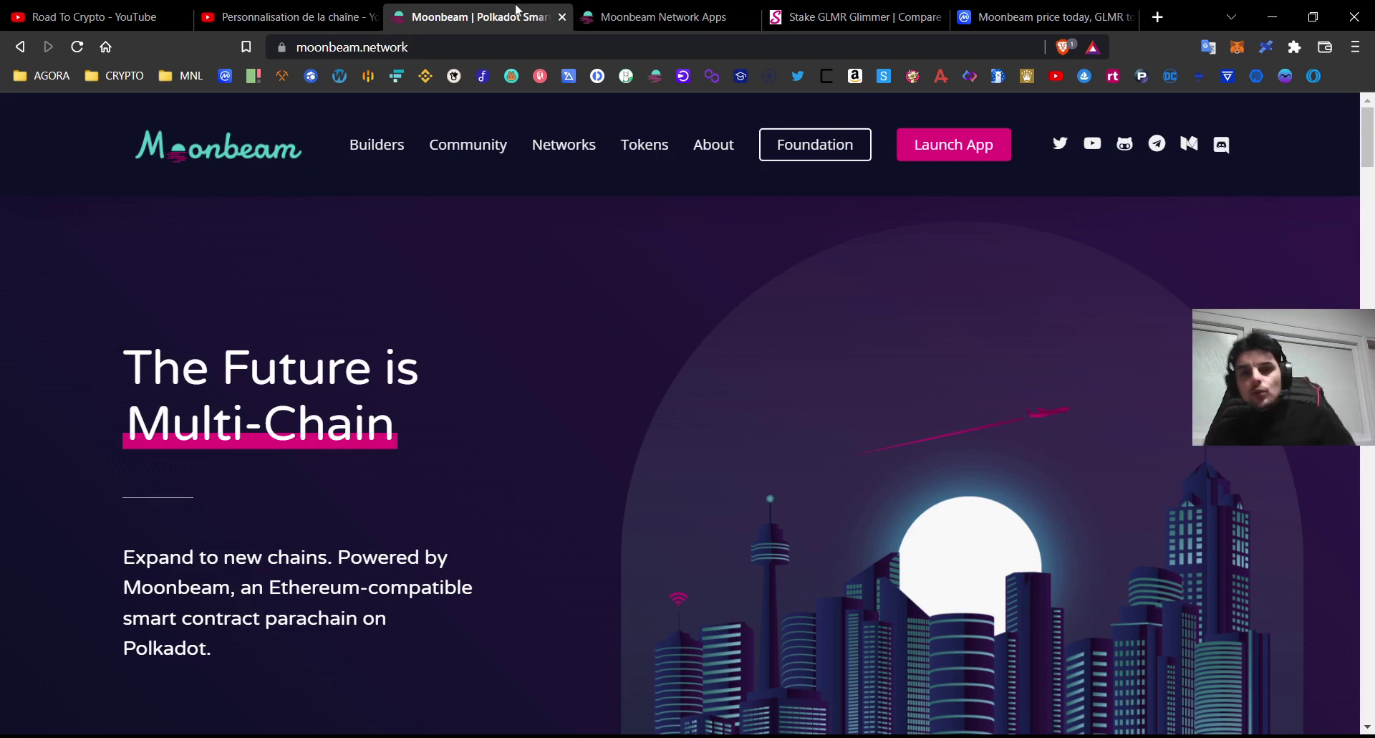
click(670, 15)
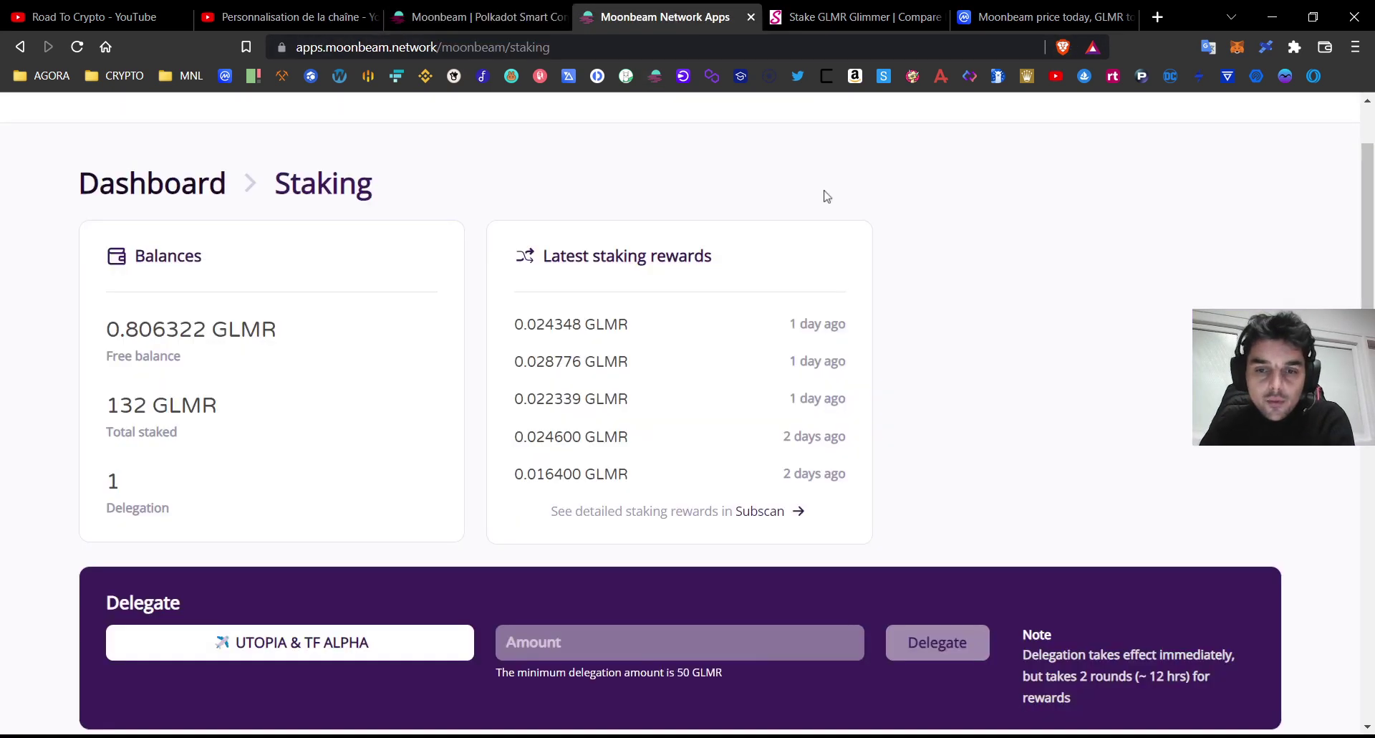
- Review the existing delegation, the minimum delegation amount and the balances and latest staking rewards on the staking page
scroll(827, 195, down, 6)
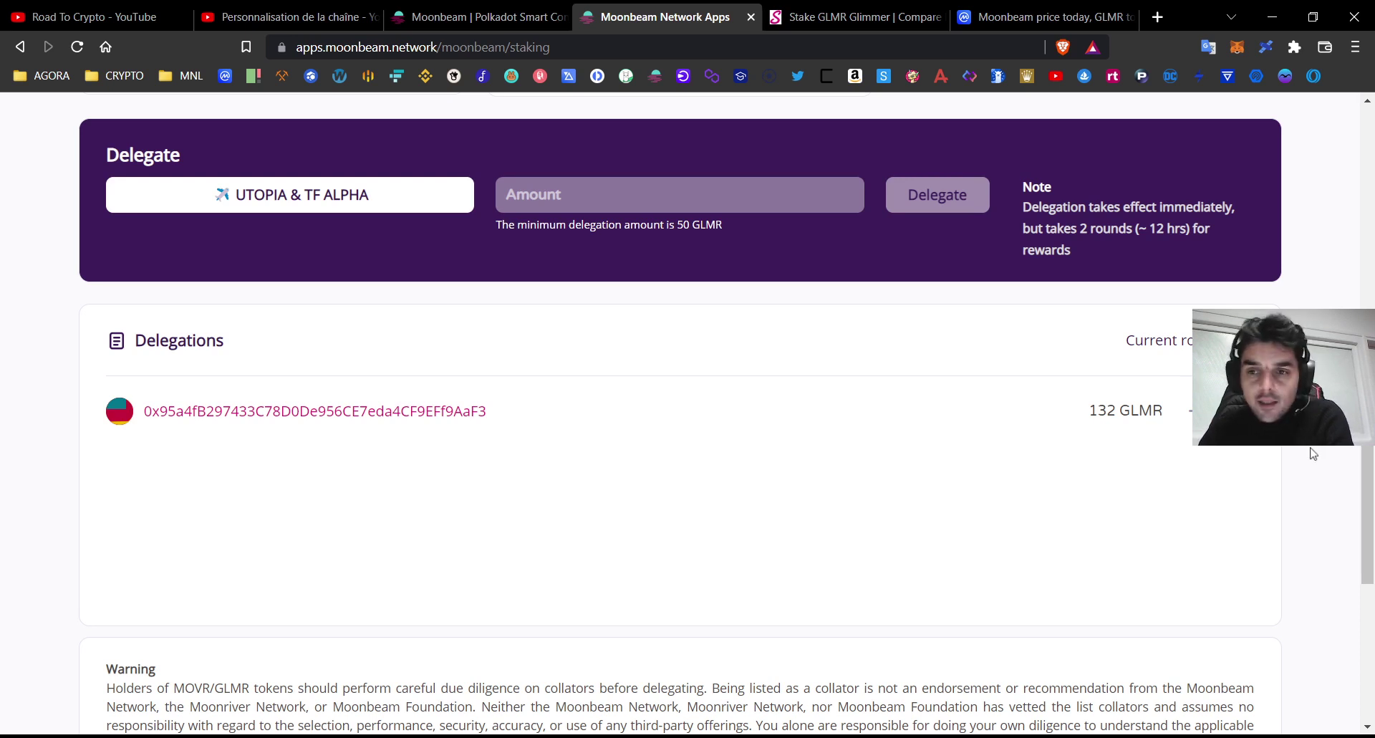
mouse_move(402, 419)
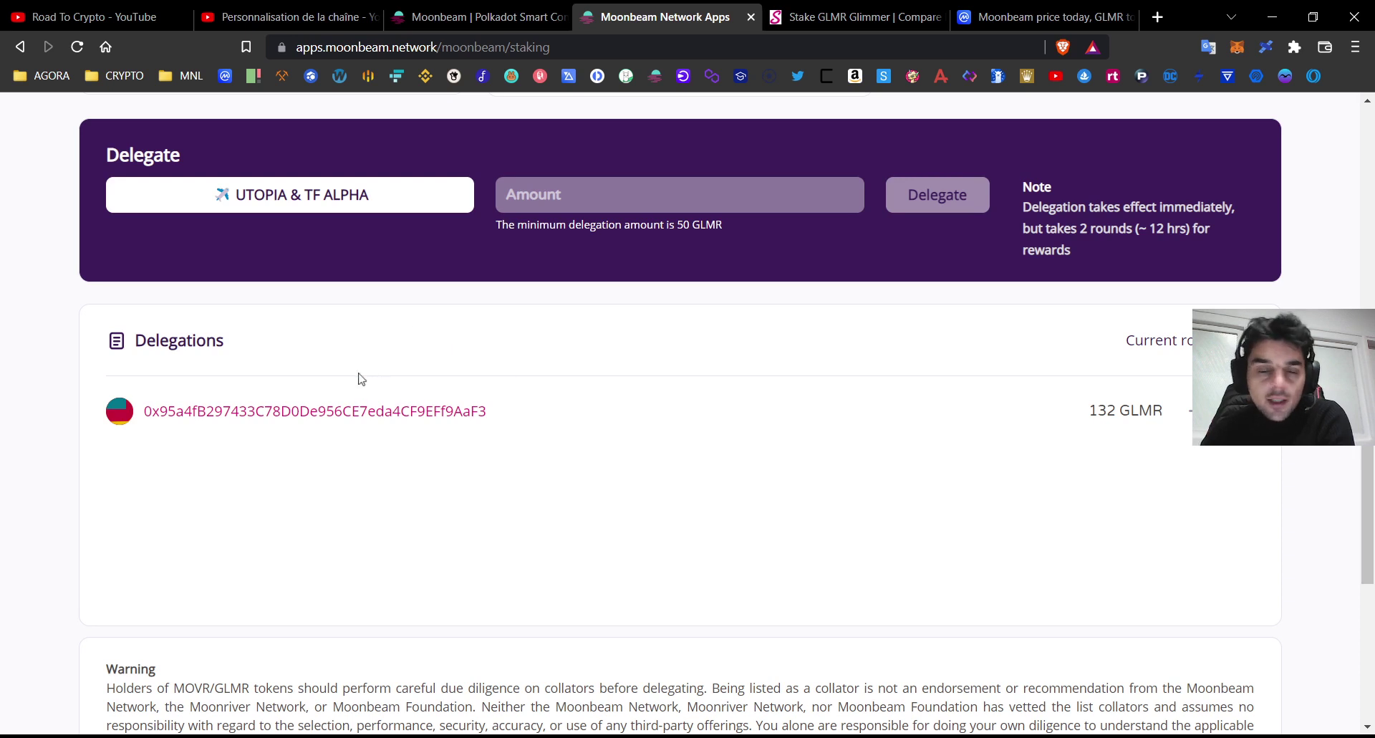
scroll(769, 501, up, 1)
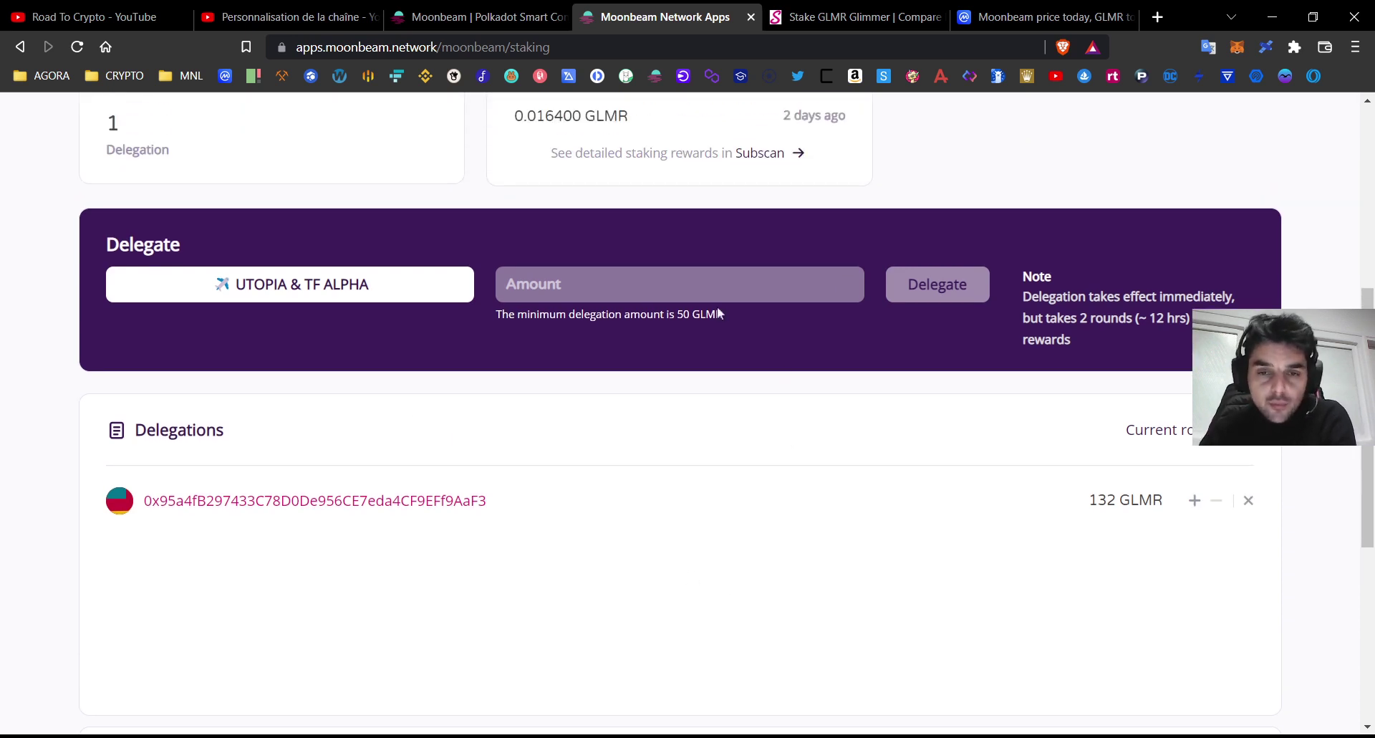
scroll(1326, 468, up, 2)
scroll(1325, 468, up, 3)
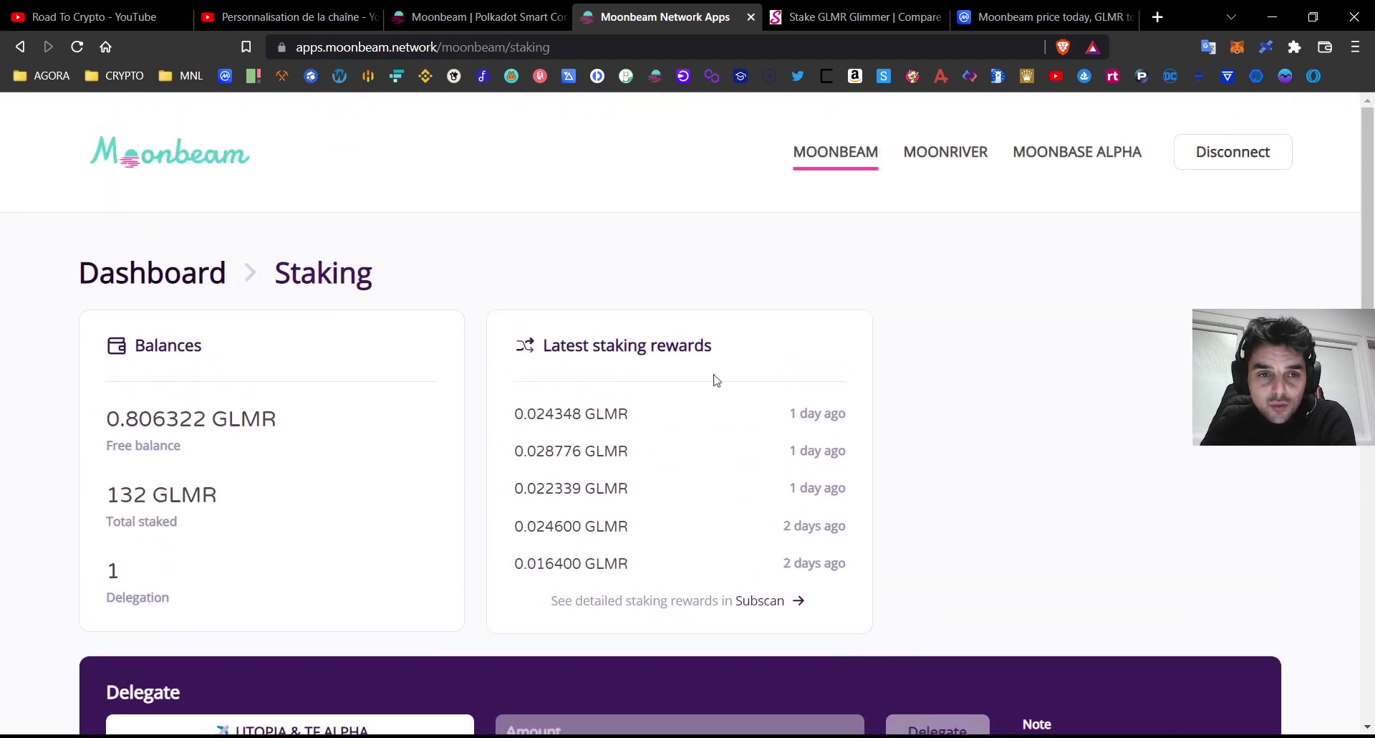
key(alt+Tab)
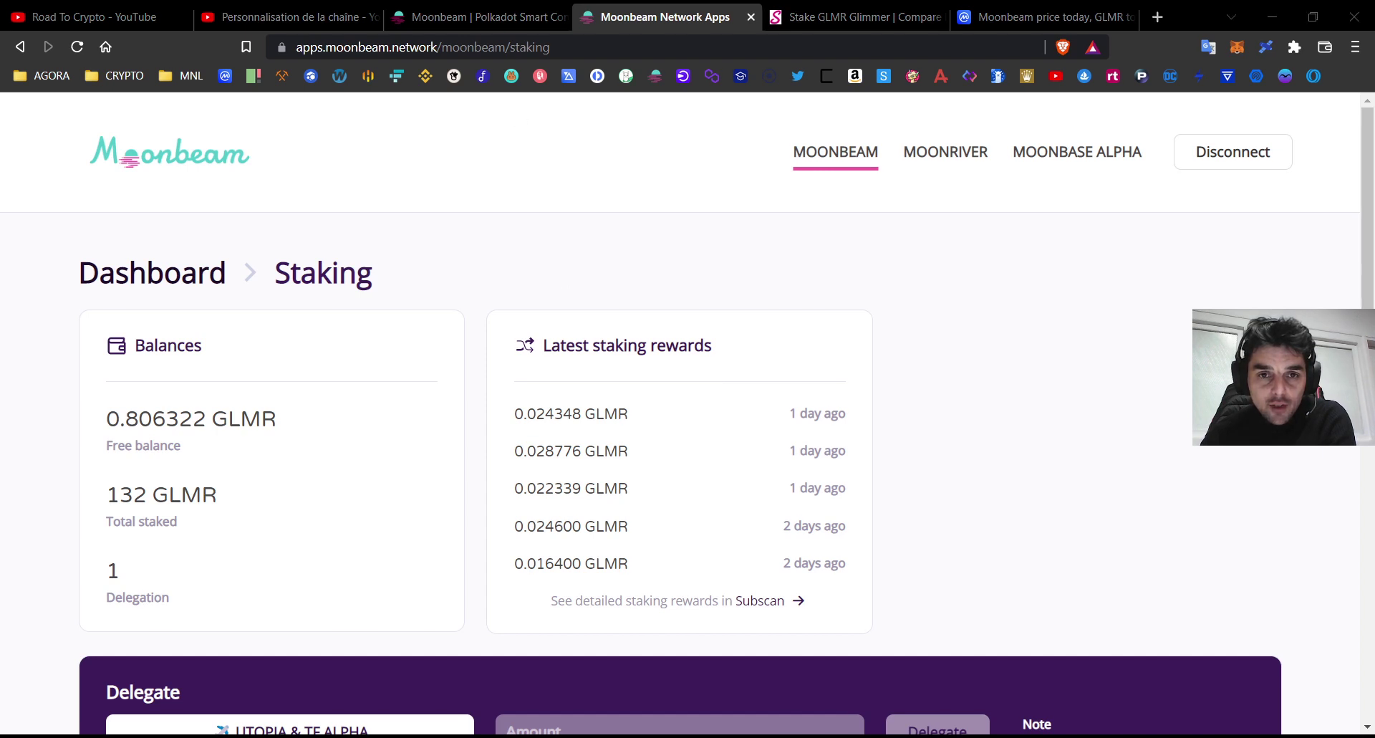
key(alt+Tab)
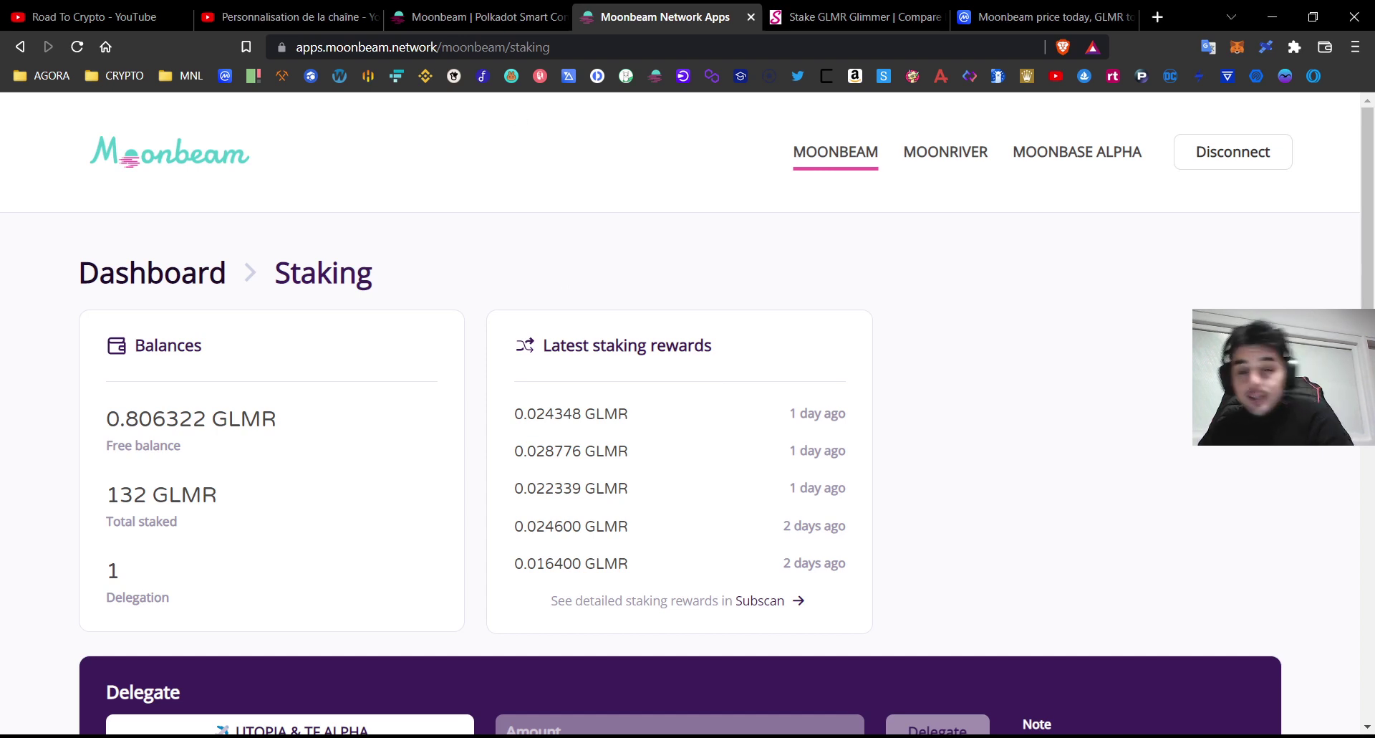